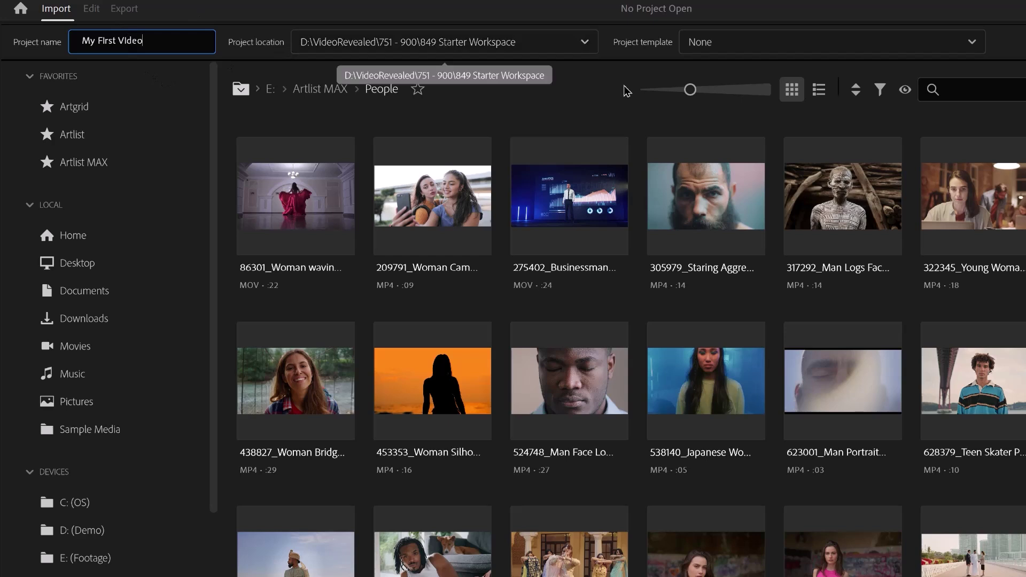
- Keep the project template at None and tick the 322345 Young Woman and 209791 Woman clips
{"action": "left_click", "coordinate": [751, 47]}
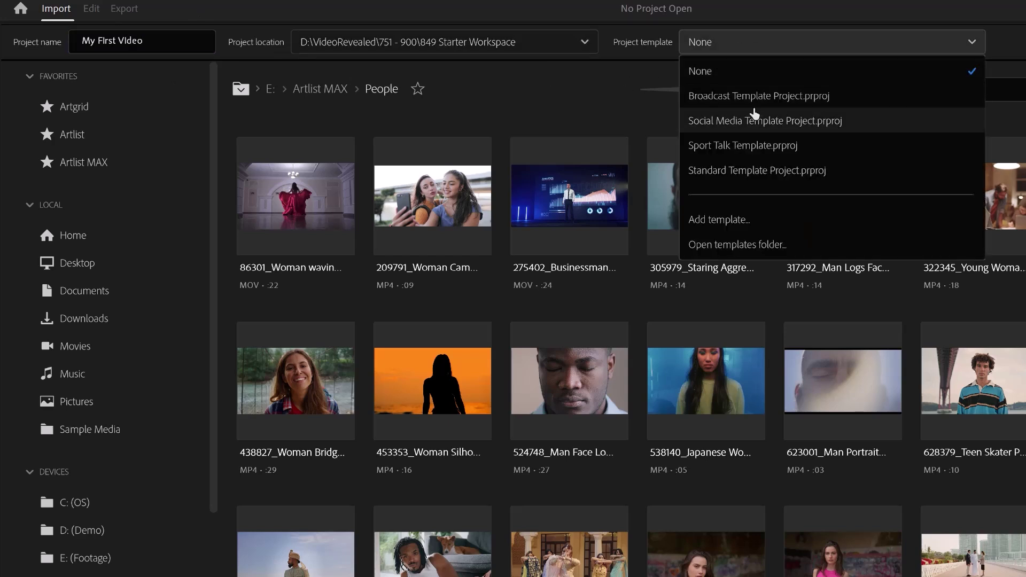
{"action": "left_click", "coordinate": [650, 45]}
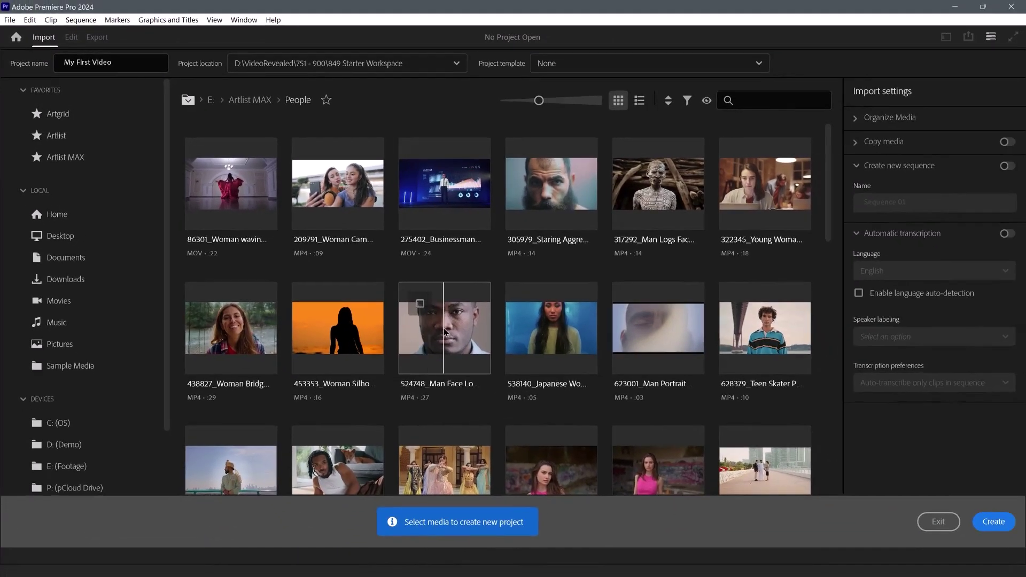
{"action": "left_click", "coordinate": [741, 160]}
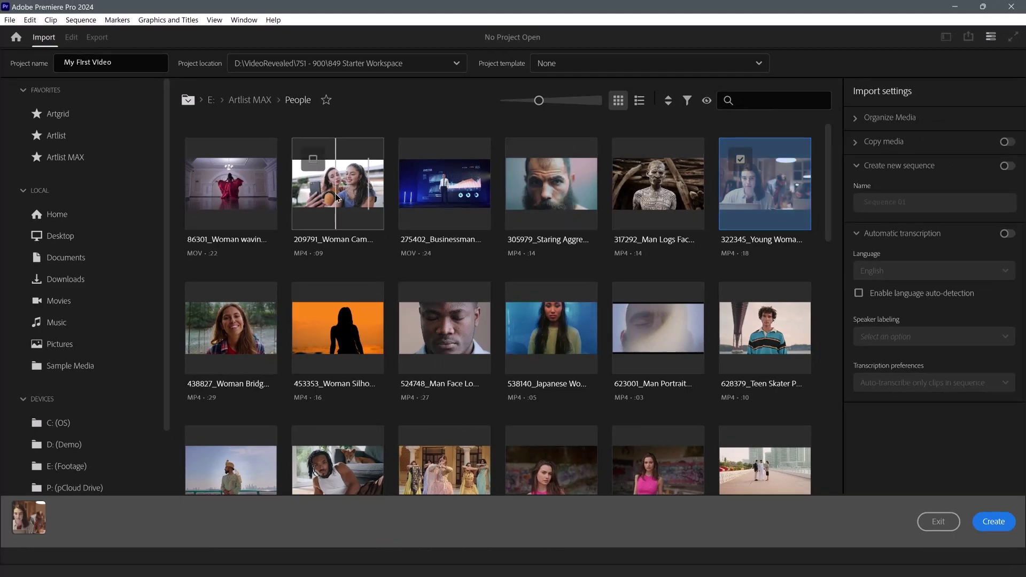
{"action": "left_click", "coordinate": [313, 159]}
{"action": "scroll", "coordinate": [393, 276], "scroll_direction": "down", "scroll_amount": 1}
{"action": "scroll", "coordinate": [393, 276], "scroll_direction": "down", "scroll_amount": 1}
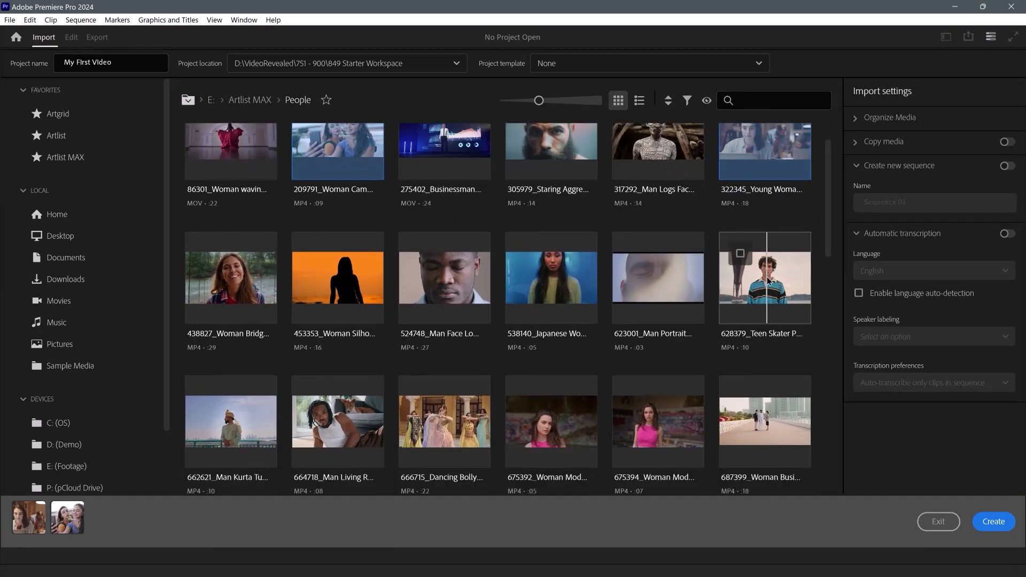
- Tick the 628379 Teen Skater, 675392 Woman Model, 666715 Dancing, 664718 Man Living and 662621 Man Kurta clips
{"action": "left_click", "coordinate": [754, 291]}
{"action": "scroll", "coordinate": [754, 292], "scroll_direction": "down", "scroll_amount": 3}
{"action": "left_click", "coordinate": [534, 342]}
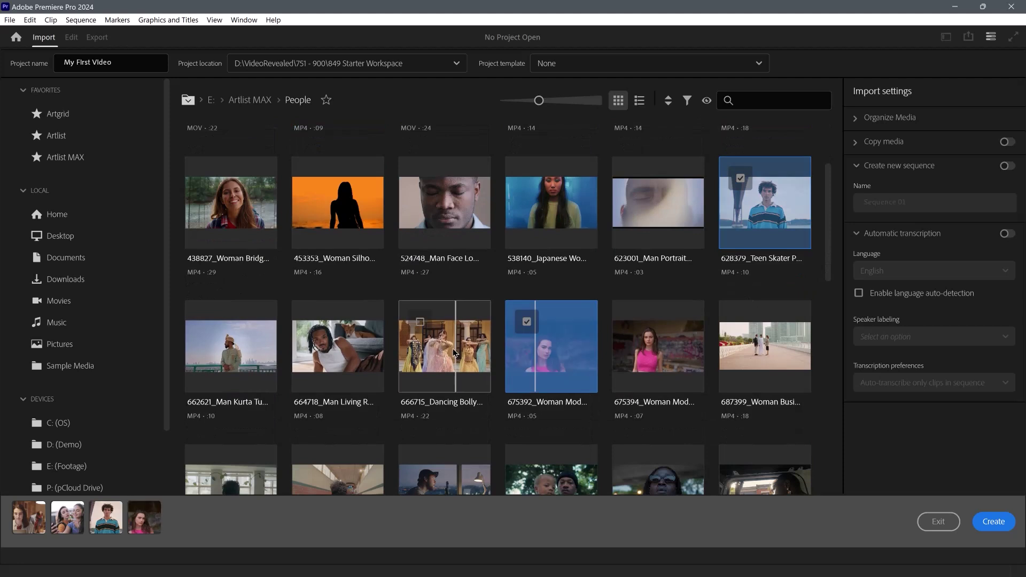
{"action": "left_click", "coordinate": [427, 344]}
{"action": "left_click", "coordinate": [293, 357]}
{"action": "left_click", "coordinate": [240, 352]}
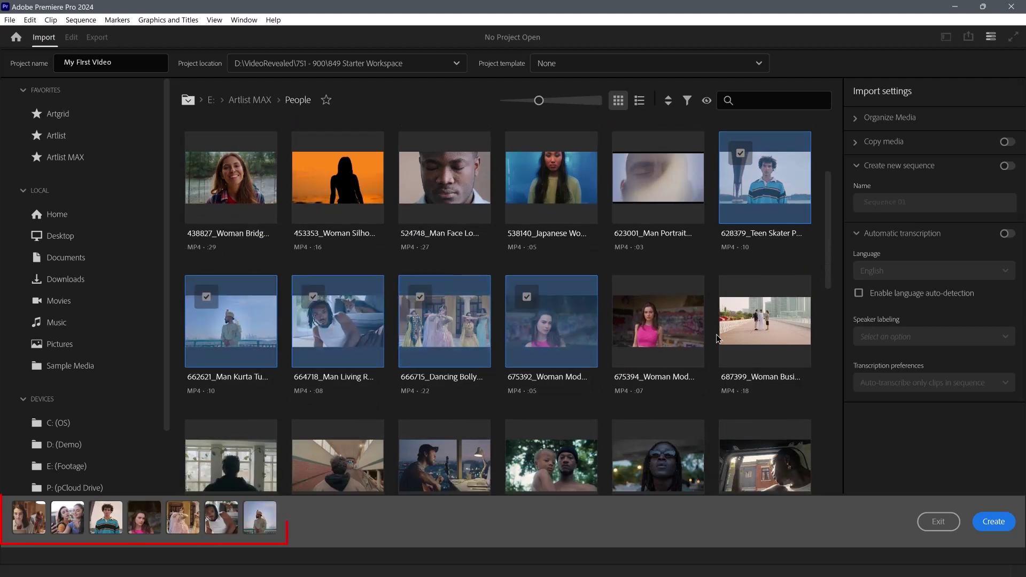
- Tick 6178242 Typing Work and 746527 City Woman, then expand and collapse Organize Media
{"action": "scroll", "coordinate": [240, 352], "scroll_direction": "down", "scroll_amount": 5}
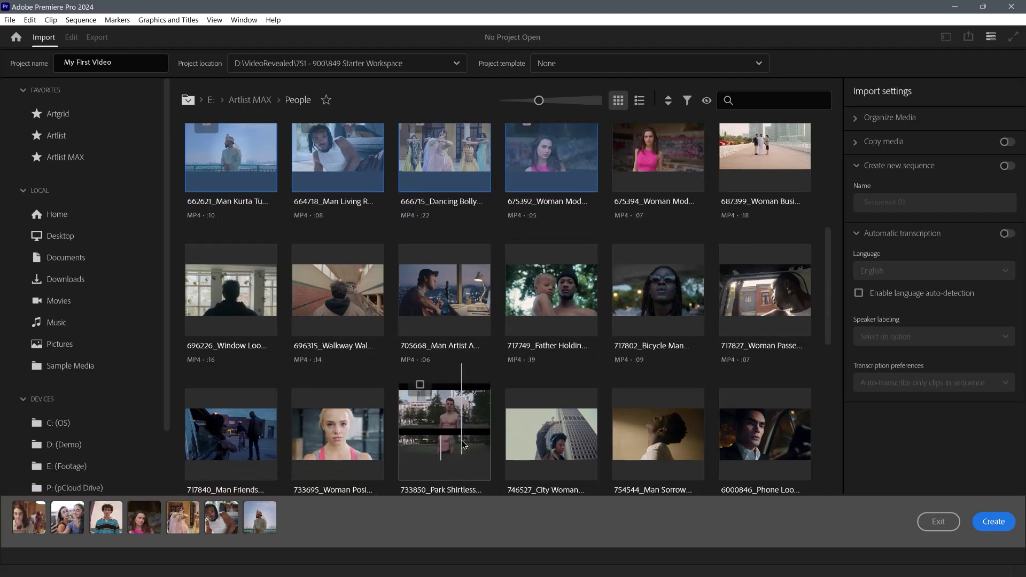
{"action": "scroll", "coordinate": [464, 445], "scroll_direction": "down", "scroll_amount": 1}
{"action": "scroll", "coordinate": [465, 443], "scroll_direction": "down", "scroll_amount": 4}
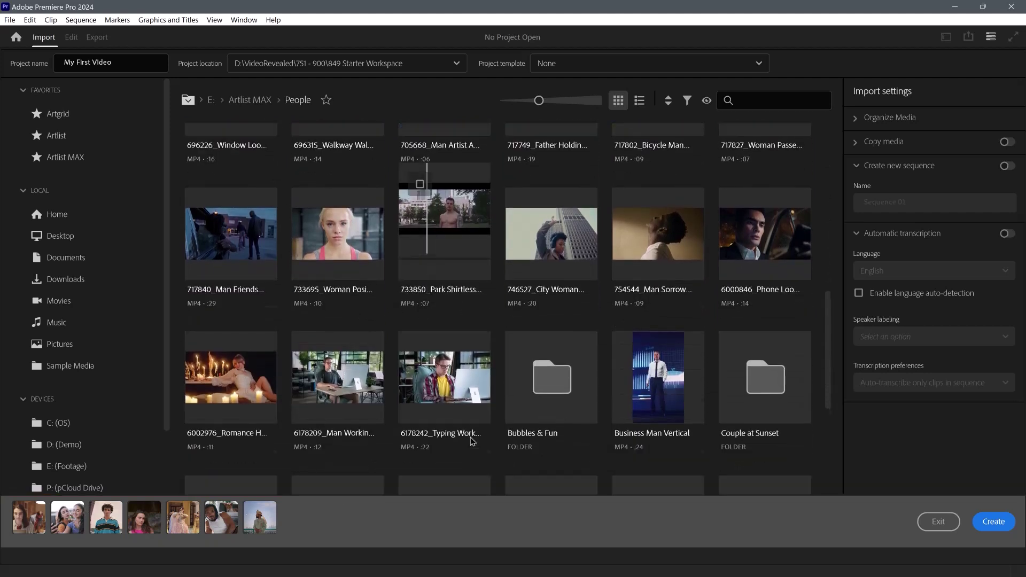
{"action": "scroll", "coordinate": [472, 440], "scroll_direction": "down", "scroll_amount": 1}
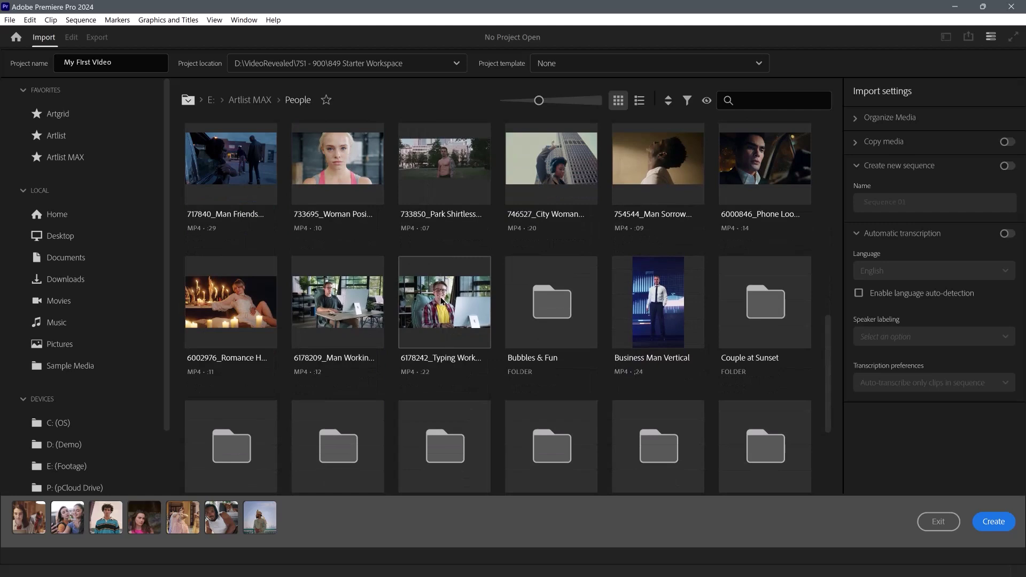
{"action": "left_click", "coordinate": [440, 300]}
{"action": "left_click", "coordinate": [555, 187]}
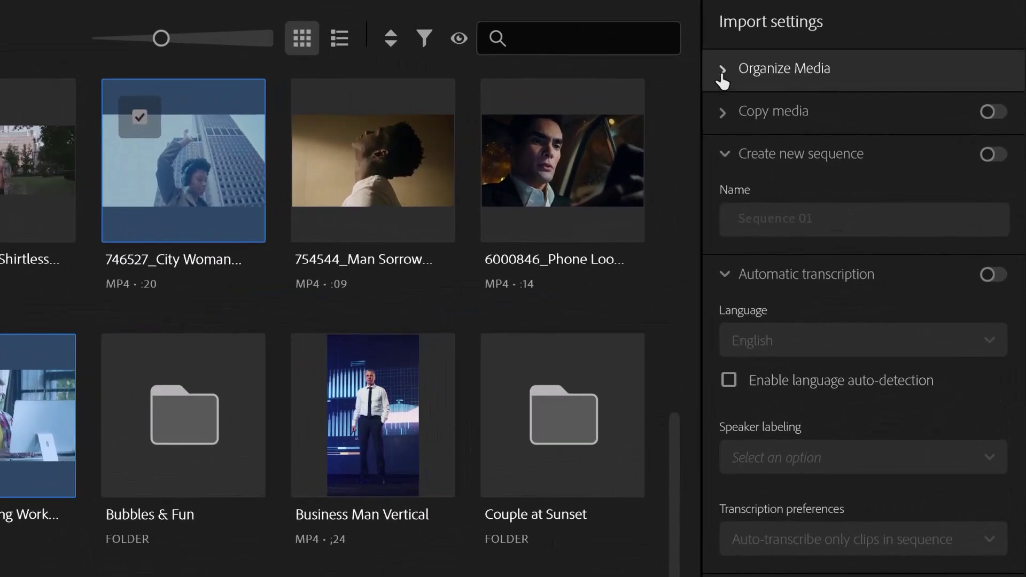
{"action": "left_click", "coordinate": [723, 74]}
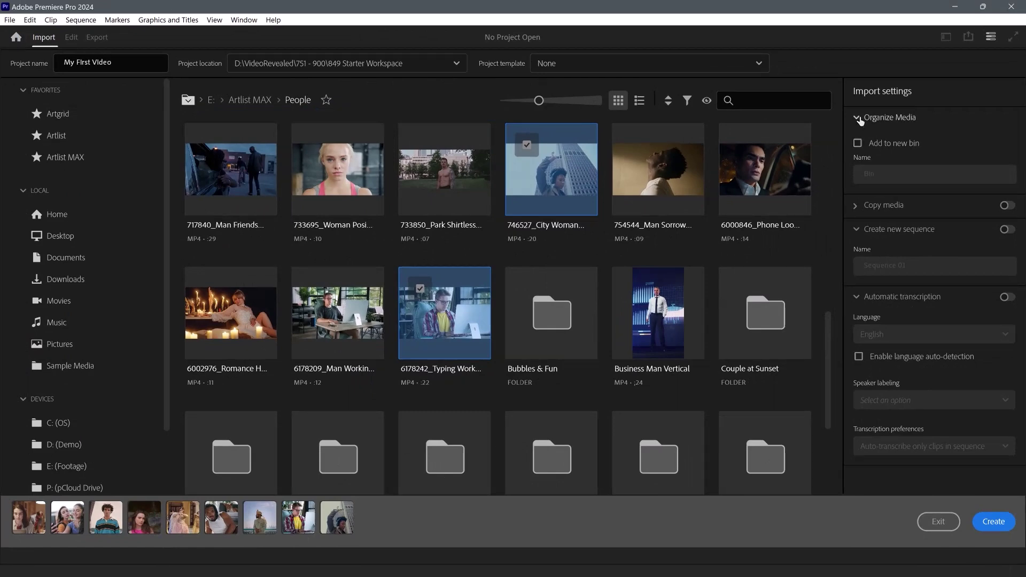
{"action": "left_click", "coordinate": [860, 119]}
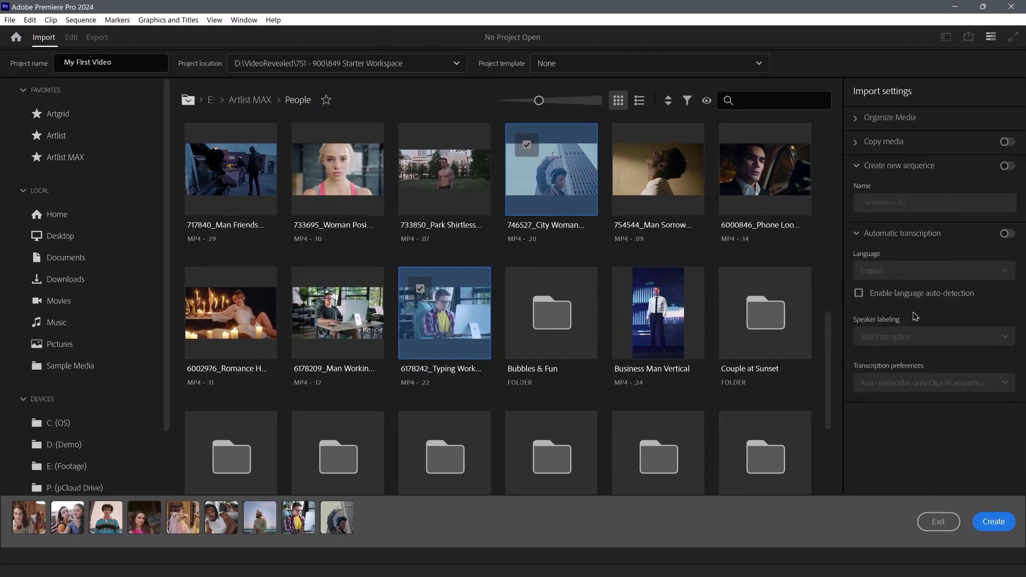
- Create the My First Video project and reveal the 675392 Woman Model clip in Explorer
{"action": "left_click", "coordinate": [990, 522]}
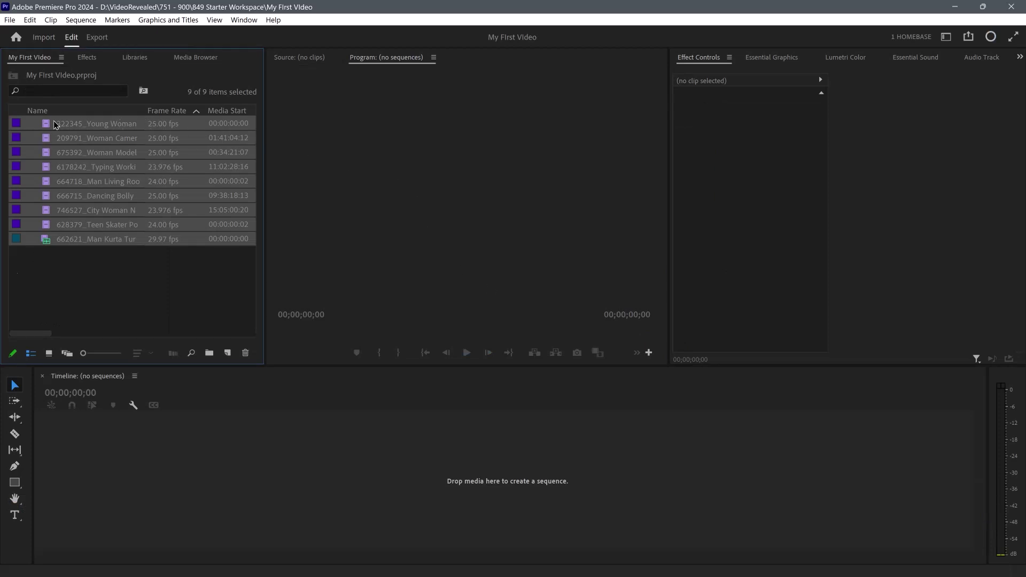
{"action": "left_click", "coordinate": [58, 280]}
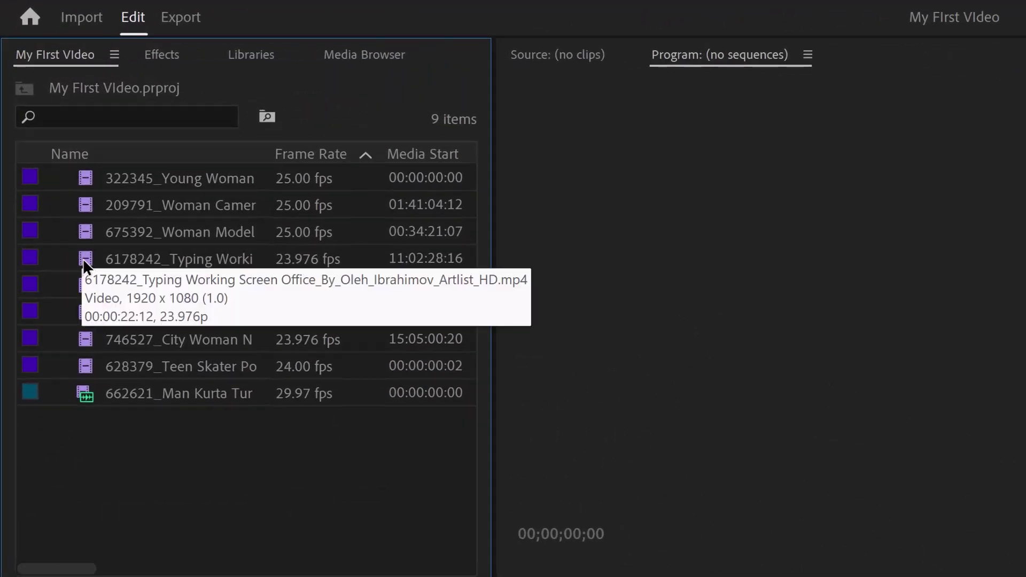
{"action": "right_click", "coordinate": [84, 239]}
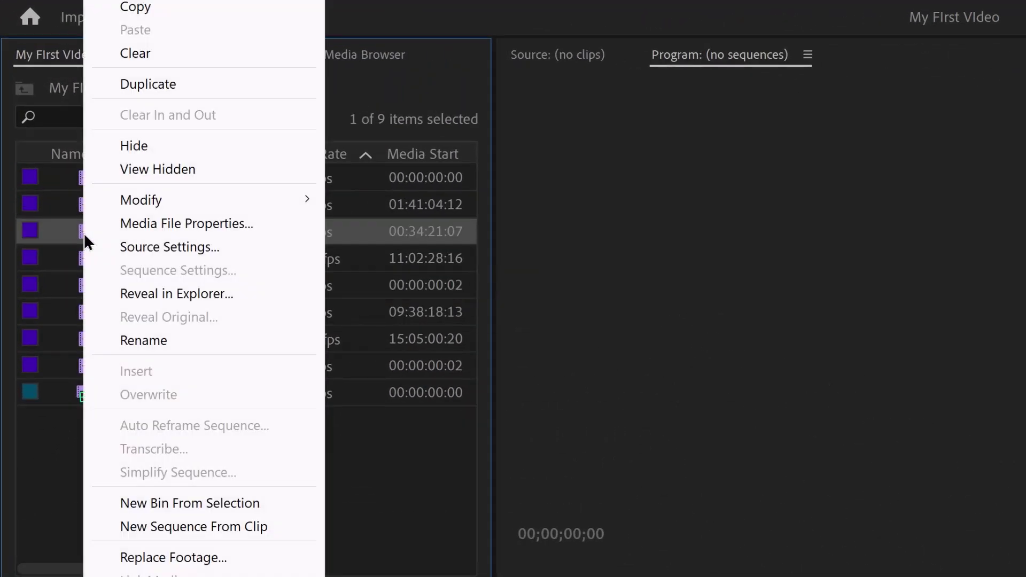
{"action": "left_click", "coordinate": [233, 293]}
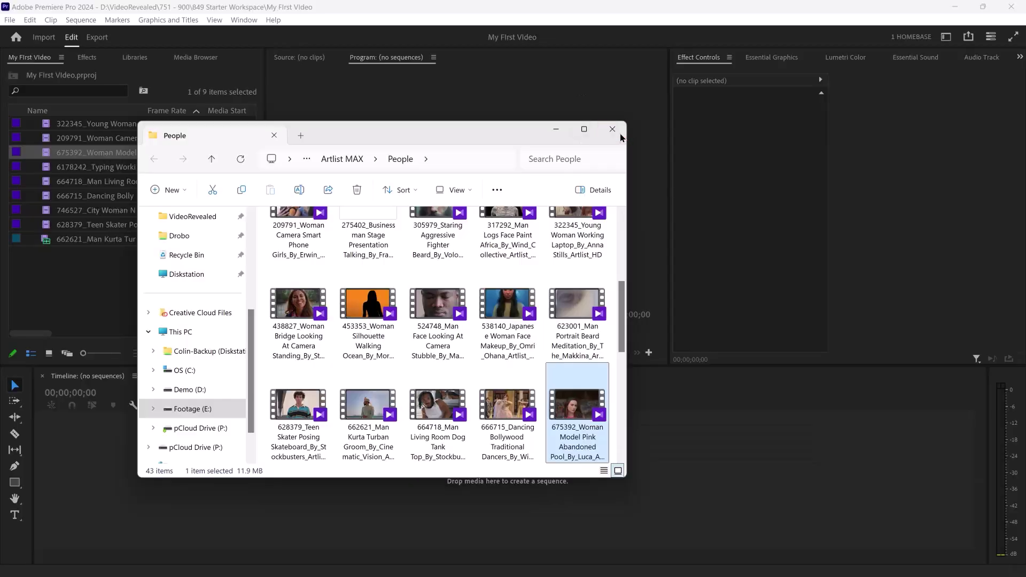
- Marquee-select all nine clips, drop them into a new bin named Video, and collapse it
{"action": "left_click", "coordinate": [612, 129]}
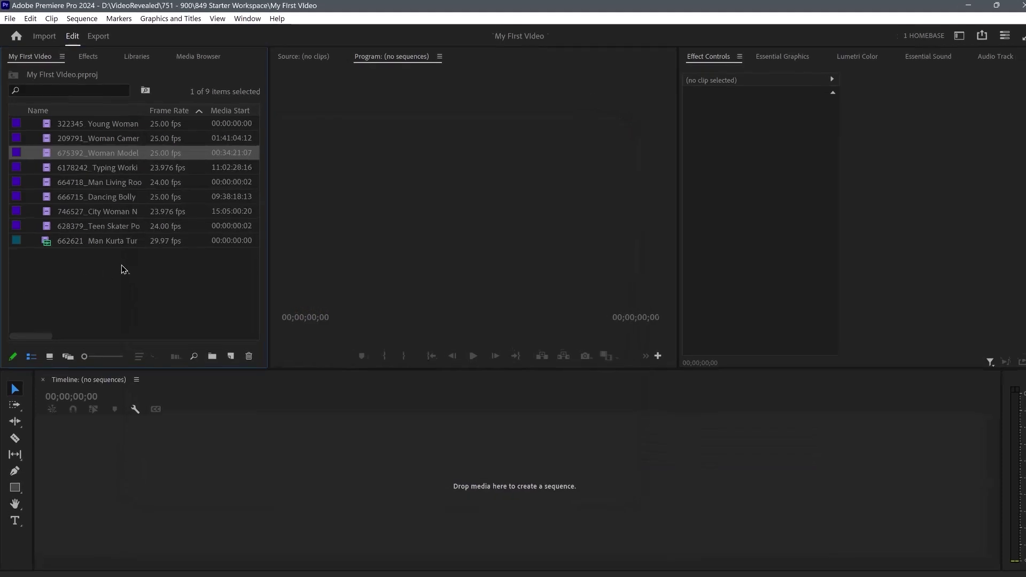
{"action": "left_click_drag", "start_coordinate": [112, 265], "coordinate": [89, 218]}
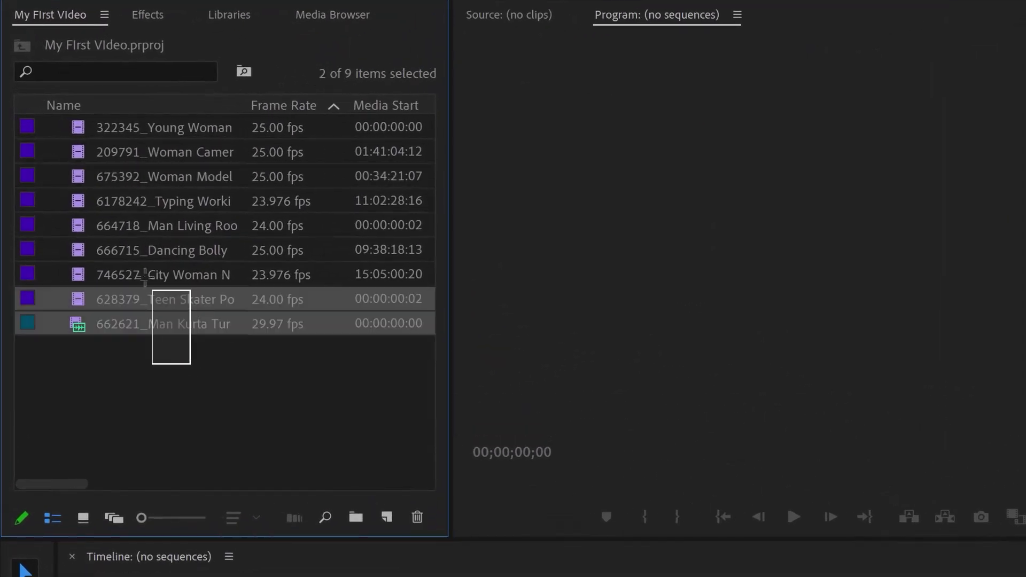
{"action": "left_click_drag", "start_coordinate": [153, 290], "coordinate": [91, 114]}
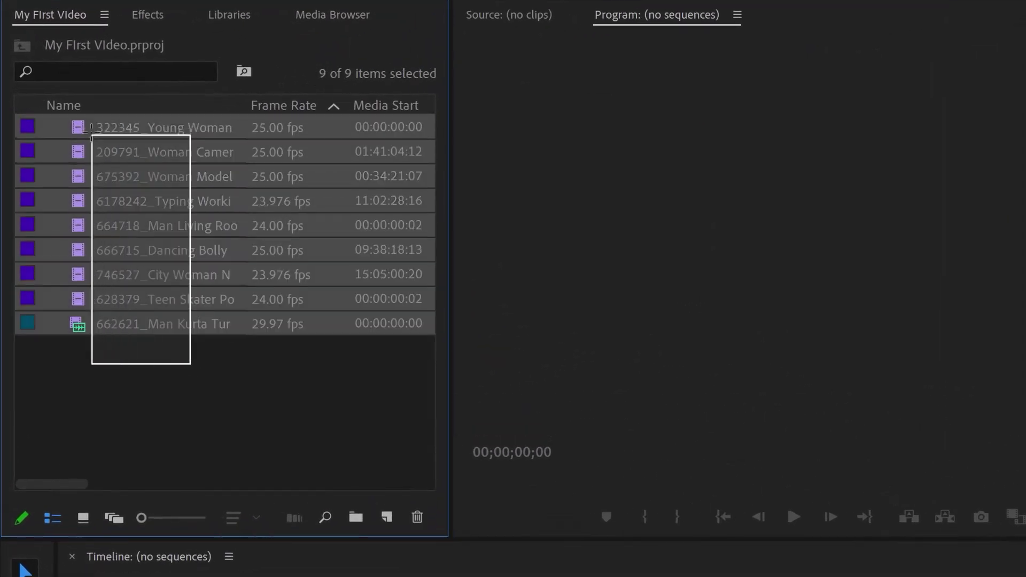
{"action": "left_click_drag", "start_coordinate": [295, 469], "coordinate": [355, 507]}
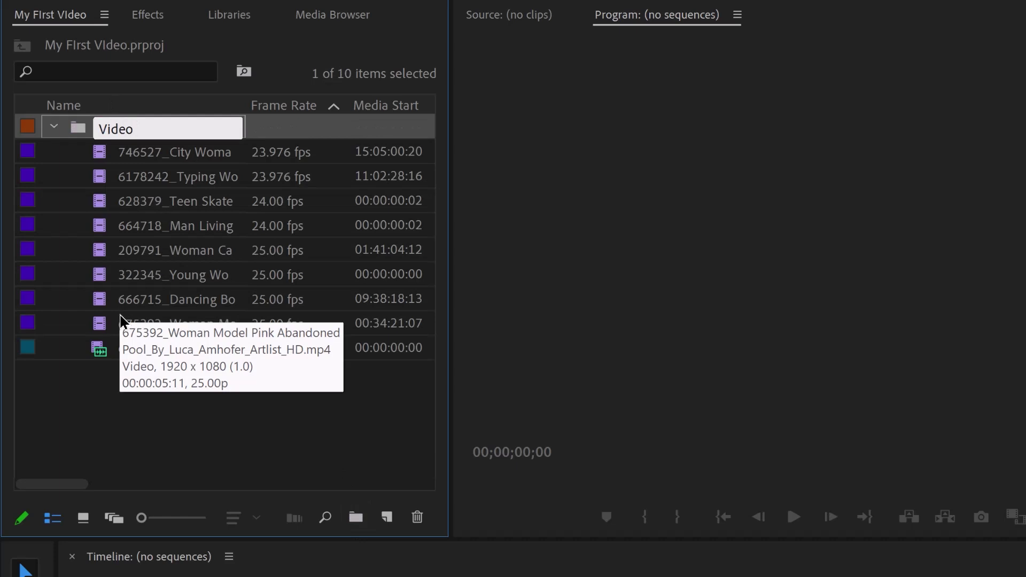
{"action": "key", "text": "Return"}
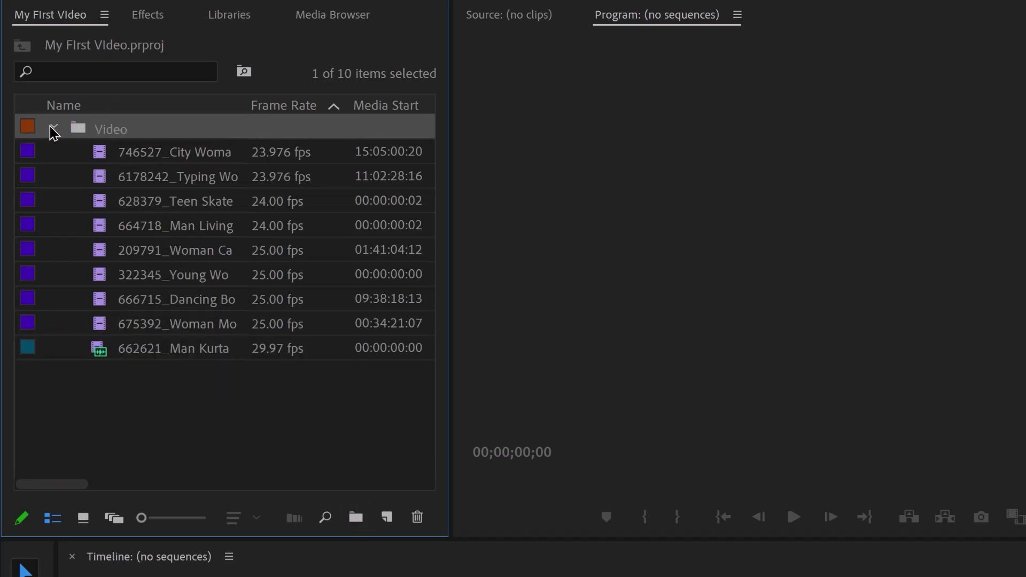
{"action": "left_click", "coordinate": [53, 128]}
{"action": "left_click", "coordinate": [101, 226]}
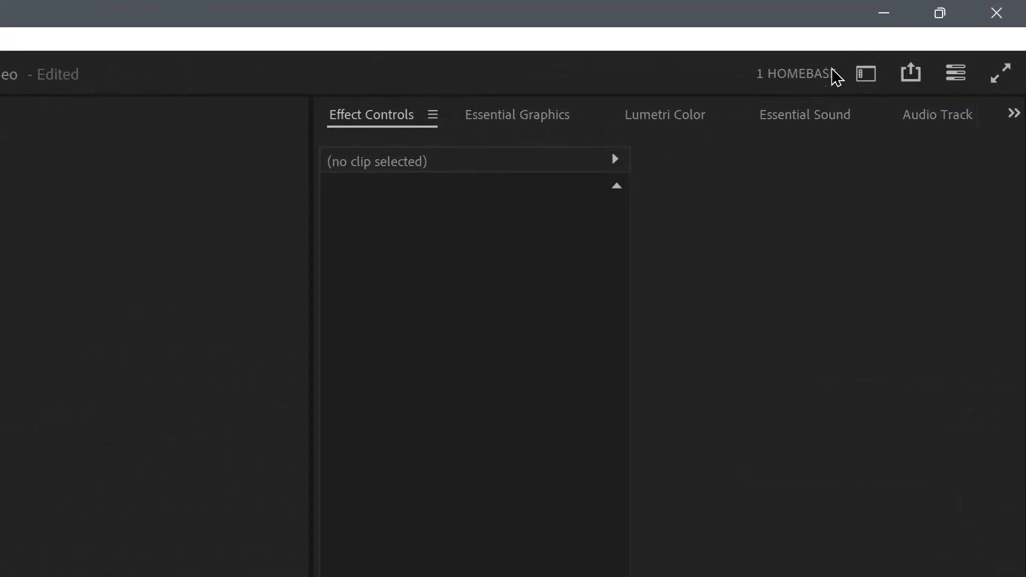
- Uncheck Show workspace label in the Workspaces menu
{"action": "left_click", "coordinate": [866, 73]}
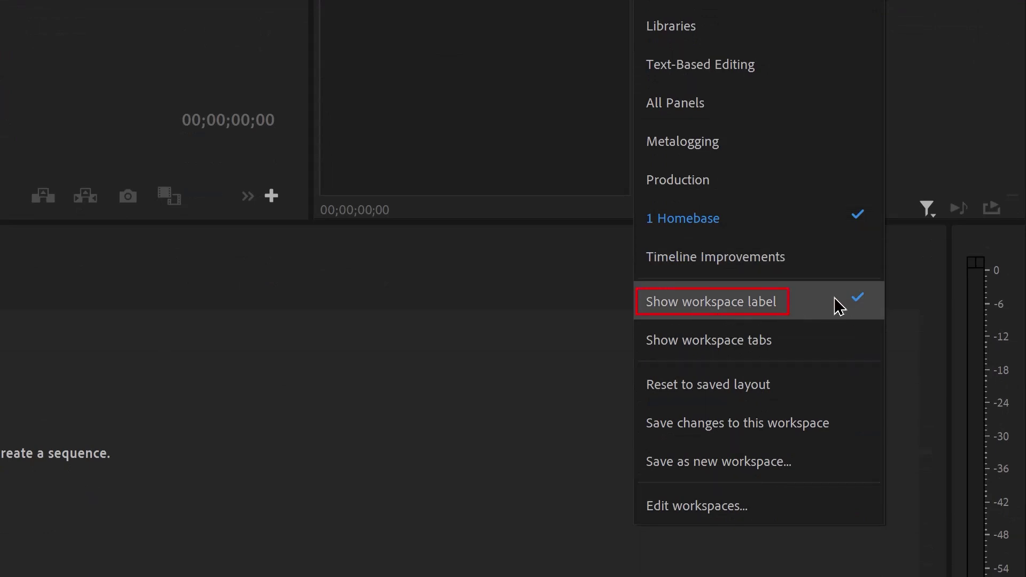
{"action": "left_click", "coordinate": [862, 308]}
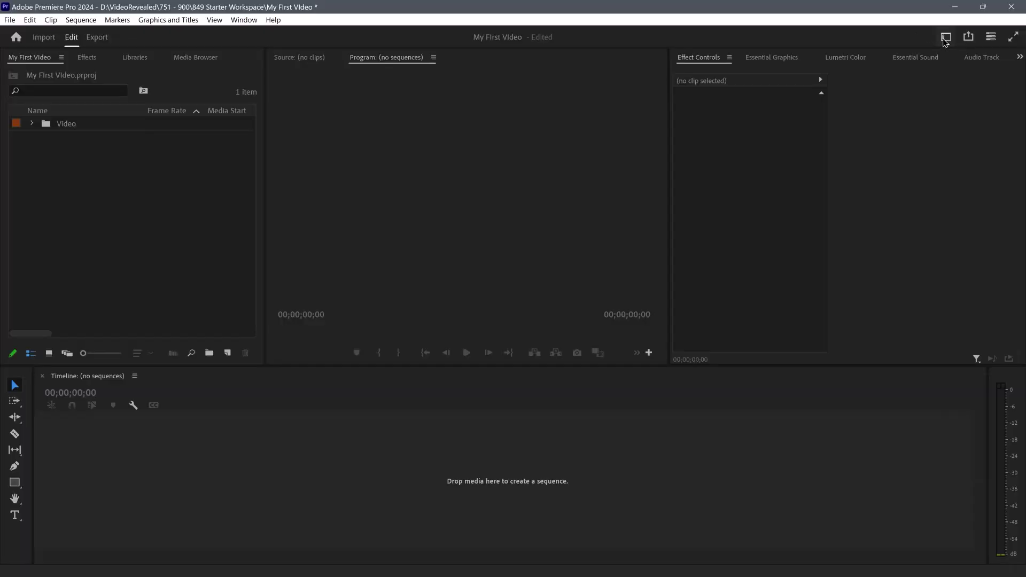
- Switch to the Starter workspace and turn the workspace name label back on
{"action": "left_click", "coordinate": [945, 38]}
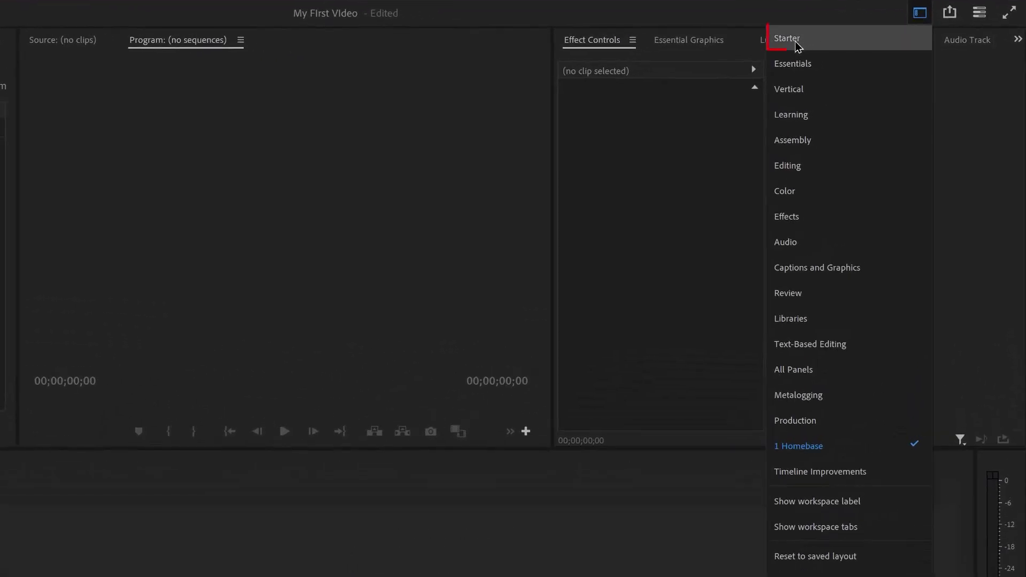
{"action": "left_click", "coordinate": [795, 40]}
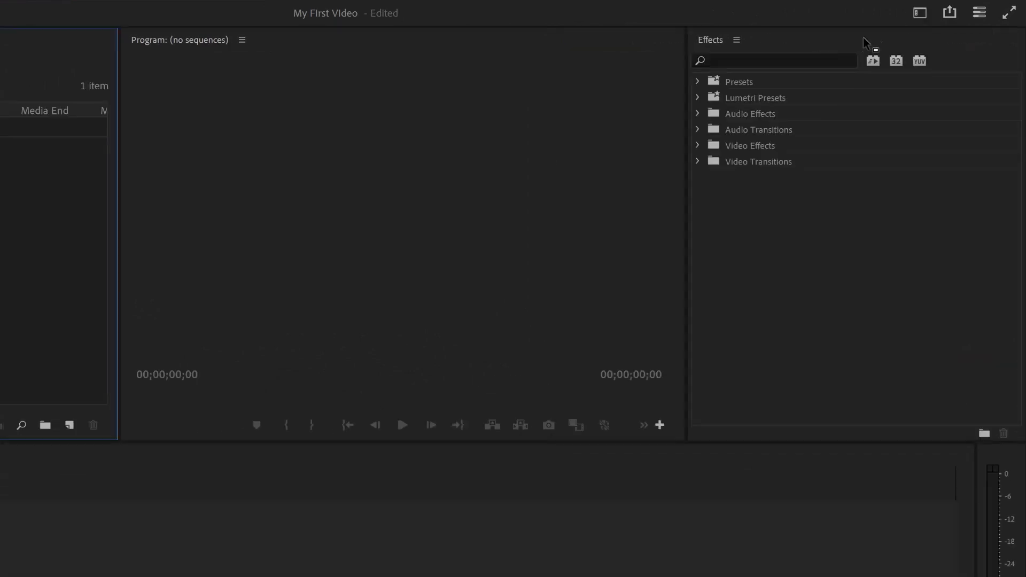
{"action": "left_click", "coordinate": [921, 16]}
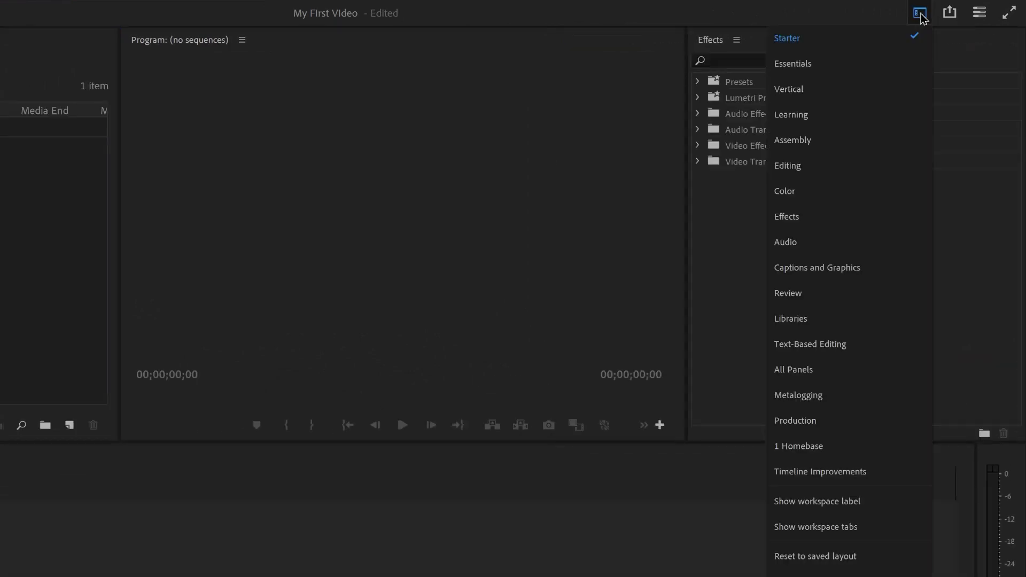
{"action": "left_click", "coordinate": [871, 508]}
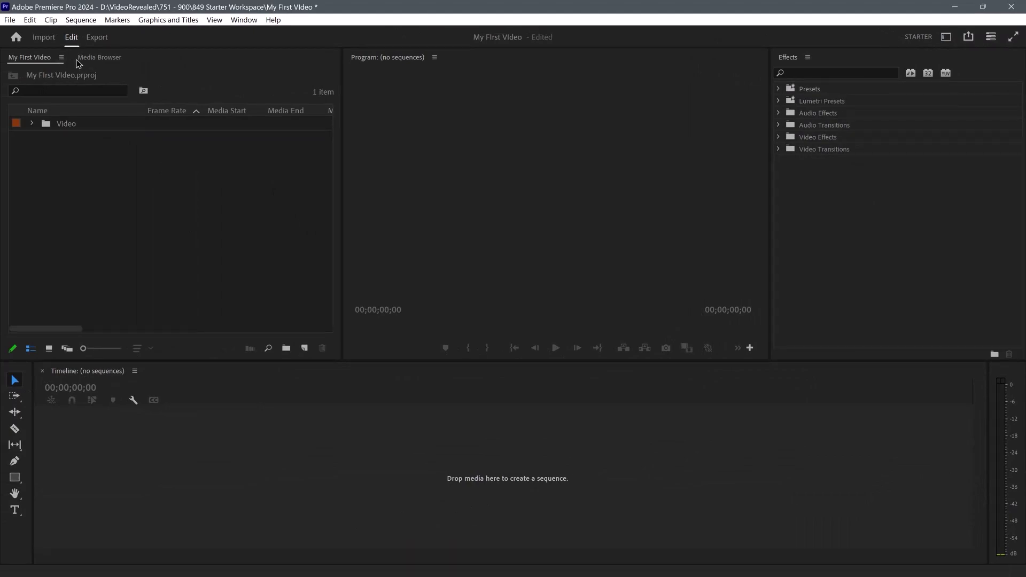
- Close the My First Video project panel, then bring up and dismiss the workspaces list
{"action": "left_click", "coordinate": [61, 57]}
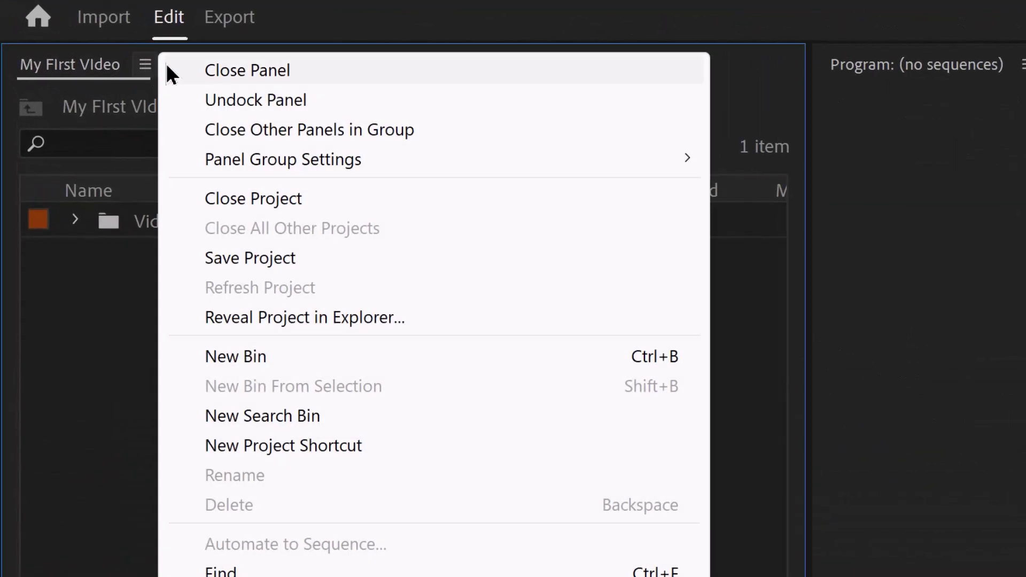
{"action": "left_click", "coordinate": [264, 71]}
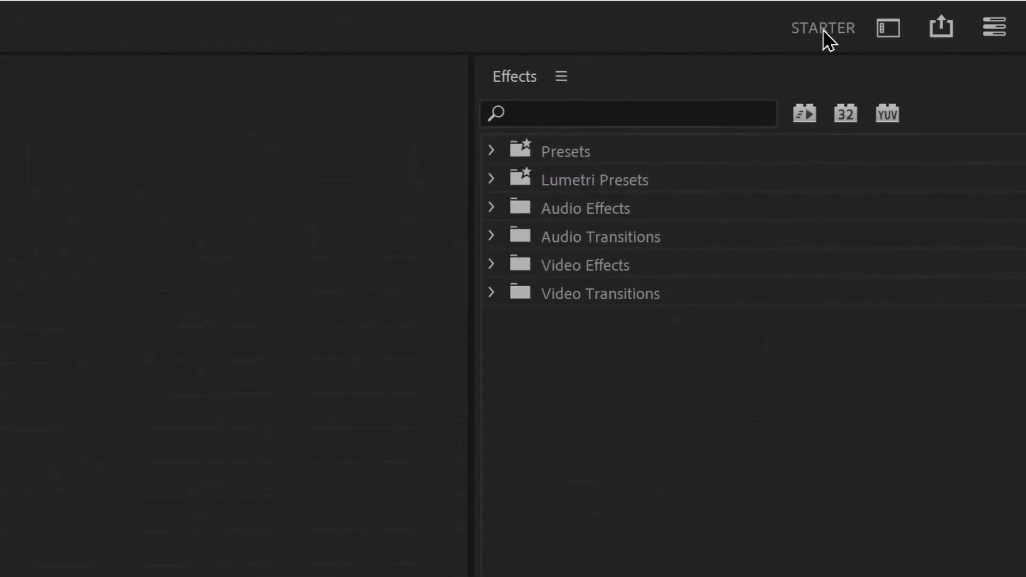
{"action": "left_click", "coordinate": [888, 28]}
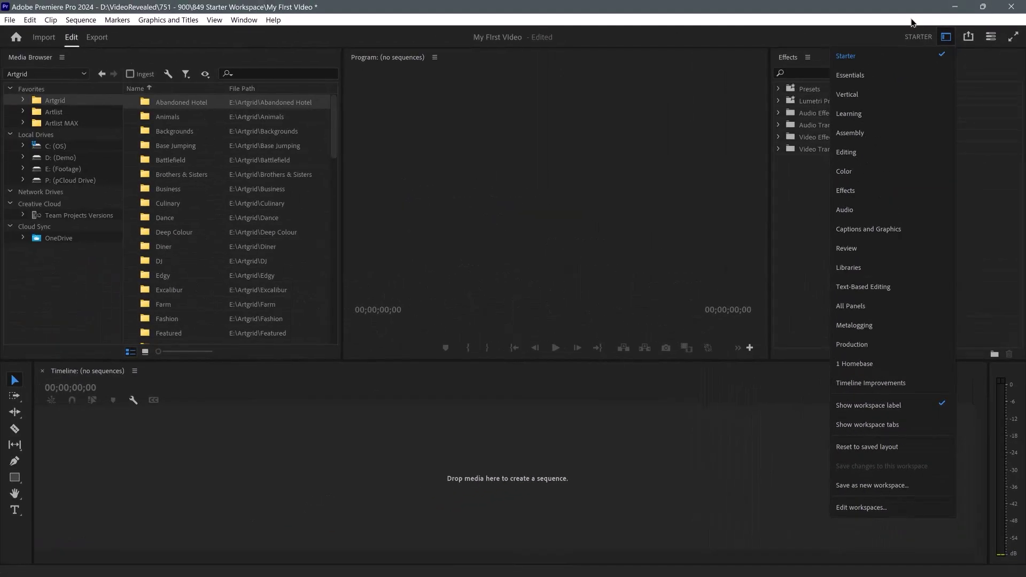
{"action": "key", "text": "Escape"}
- Reset the Starter workspace to its saved layout and check the My First Video and Media Browser tabs
{"action": "left_click", "coordinate": [917, 38]}
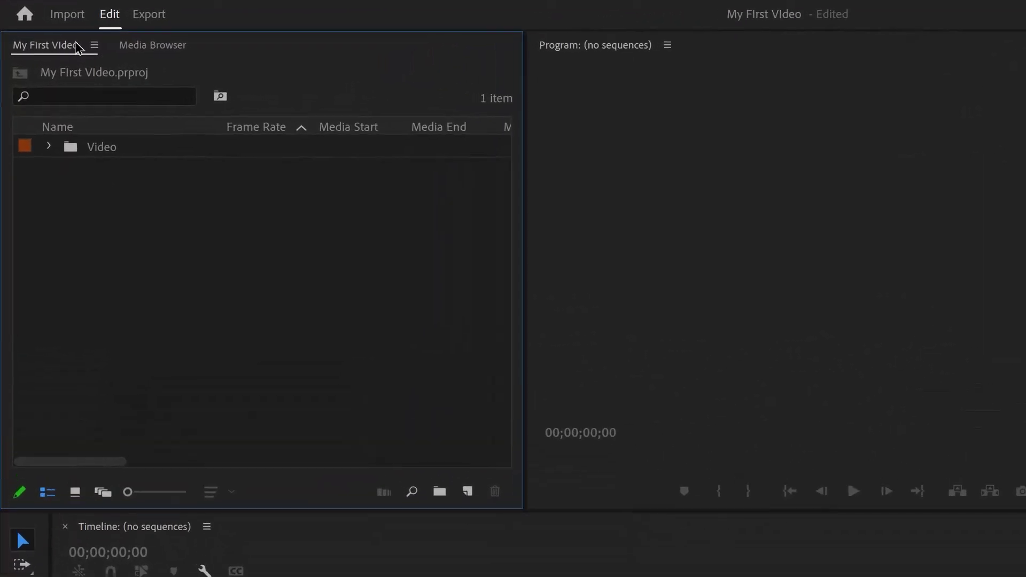
{"action": "left_click", "coordinate": [152, 45]}
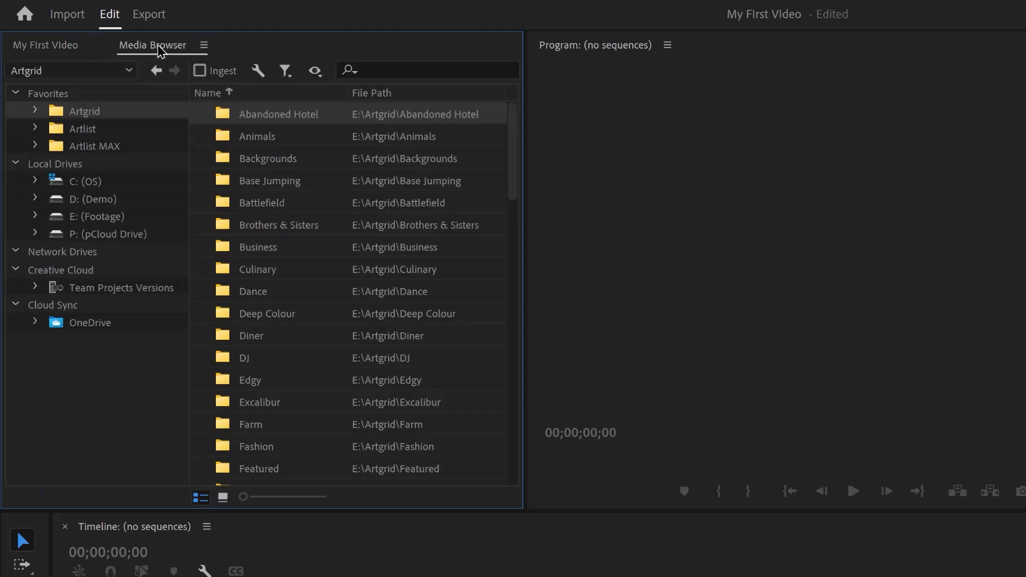
{"action": "left_click", "coordinate": [63, 44]}
{"action": "left_click", "coordinate": [158, 46]}
{"action": "left_click", "coordinate": [50, 45]}
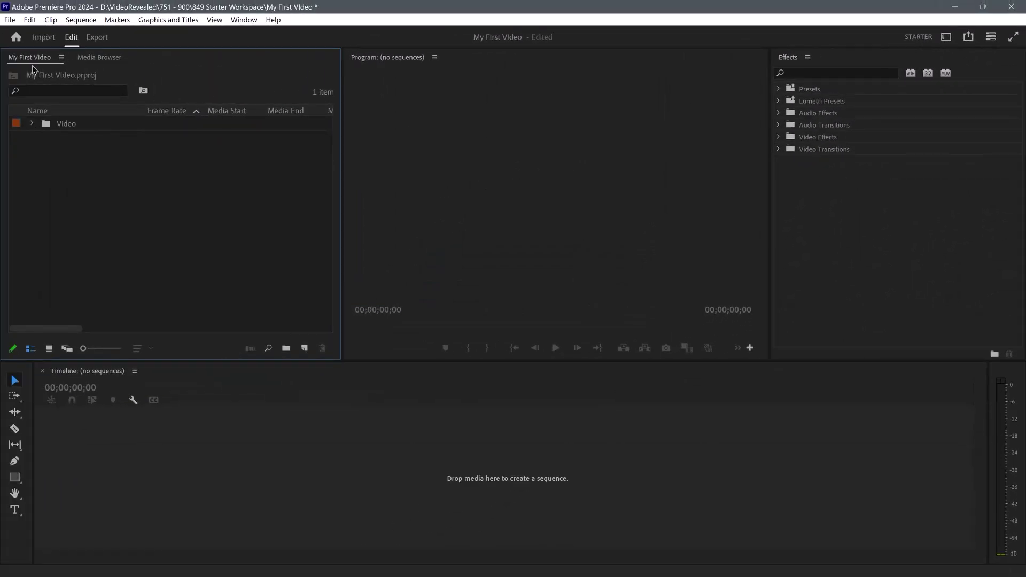
- Open the Essential Graphics panel grouped with Effects and switch between the two tabs
{"action": "left_click", "coordinate": [118, 58]}
{"action": "left_click", "coordinate": [45, 58]}
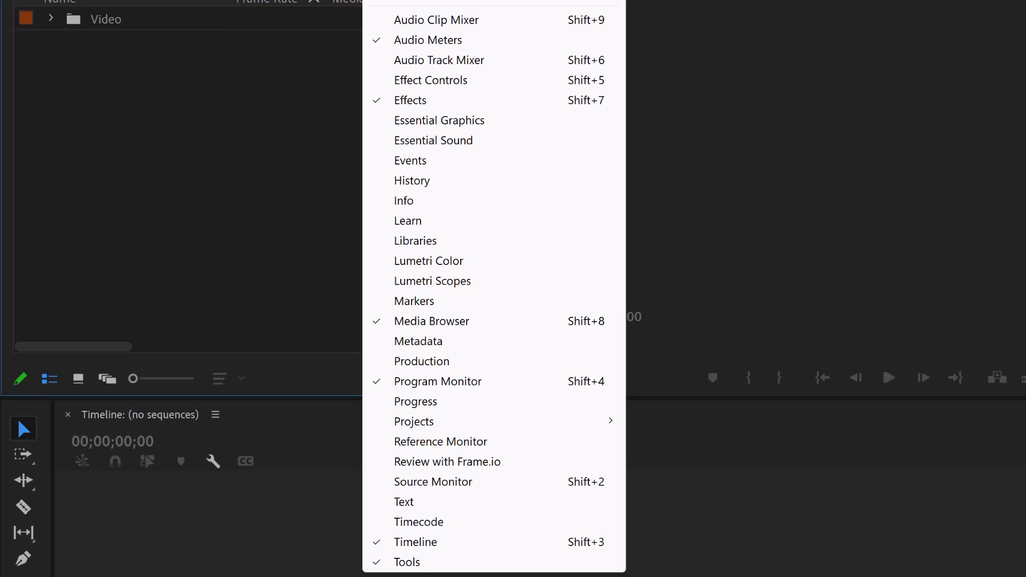
{"action": "left_click", "coordinate": [500, 124]}
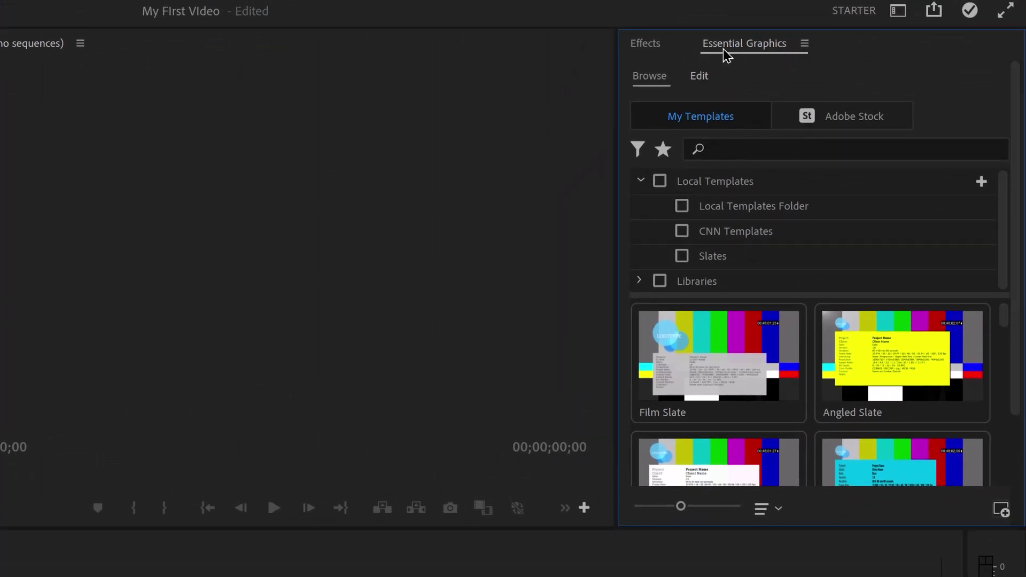
{"action": "left_click", "coordinate": [647, 46]}
{"action": "left_click", "coordinate": [735, 46]}
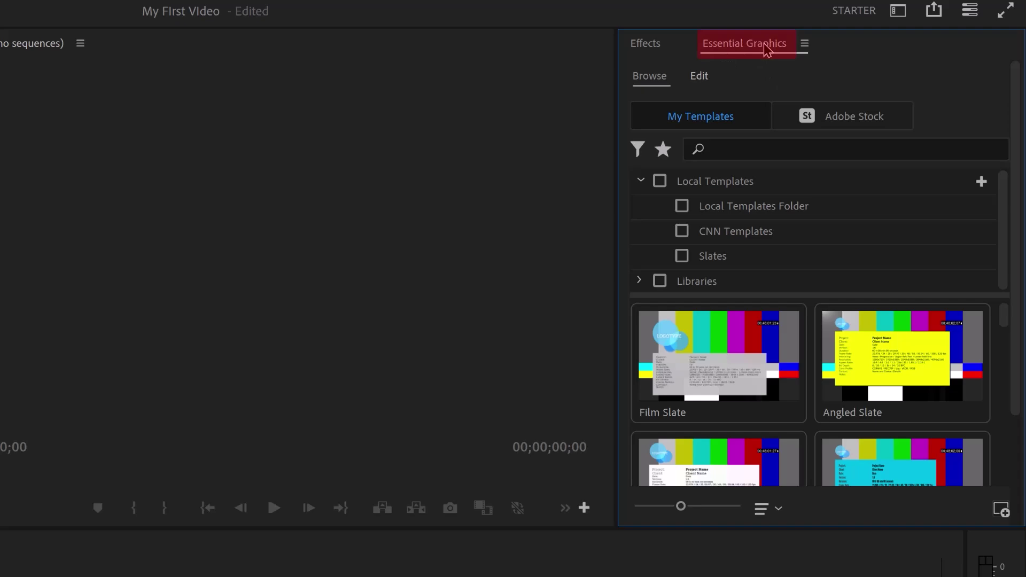
{"action": "left_click_drag", "start_coordinate": [755, 51], "coordinate": [668, 48]}
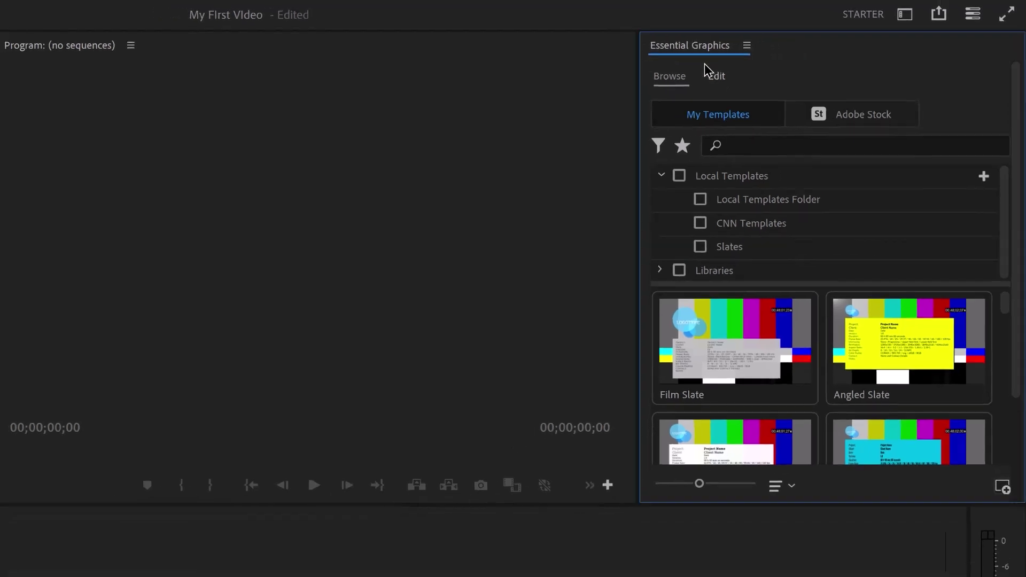
{"action": "left_click_drag", "start_coordinate": [373, 119], "coordinate": [230, 195]}
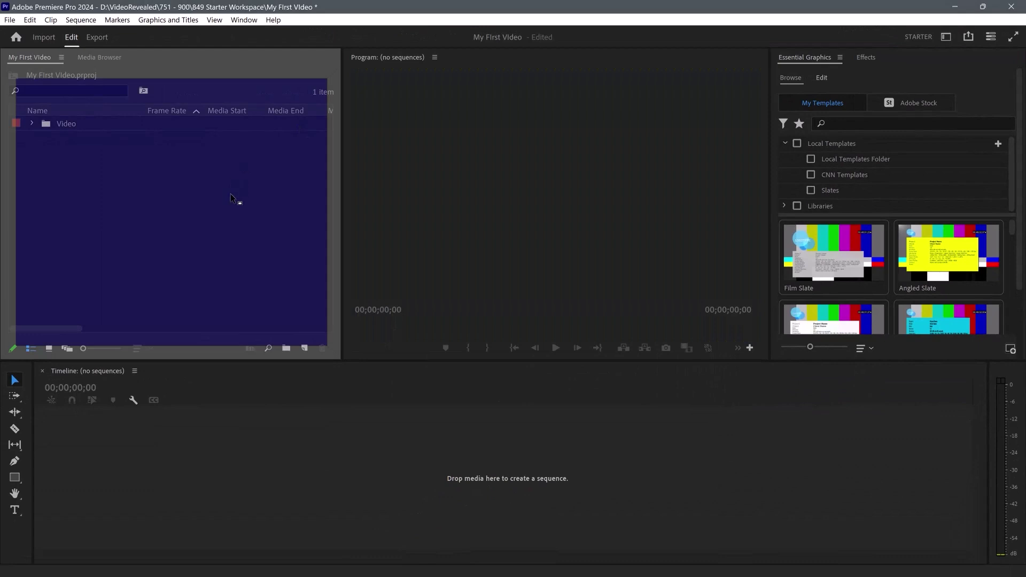
{"action": "left_click_drag", "start_coordinate": [130, 88], "coordinate": [127, 130]}
{"action": "mouse_move", "coordinate": [237, 170]}
{"action": "left_mouse_down"}
{"action": "mouse_move", "coordinate": [332, 174]}
{"action": "mouse_move", "coordinate": [242, 154]}
{"action": "left_mouse_up"}
{"action": "left_click_drag", "start_coordinate": [169, 188], "coordinate": [135, 187]}
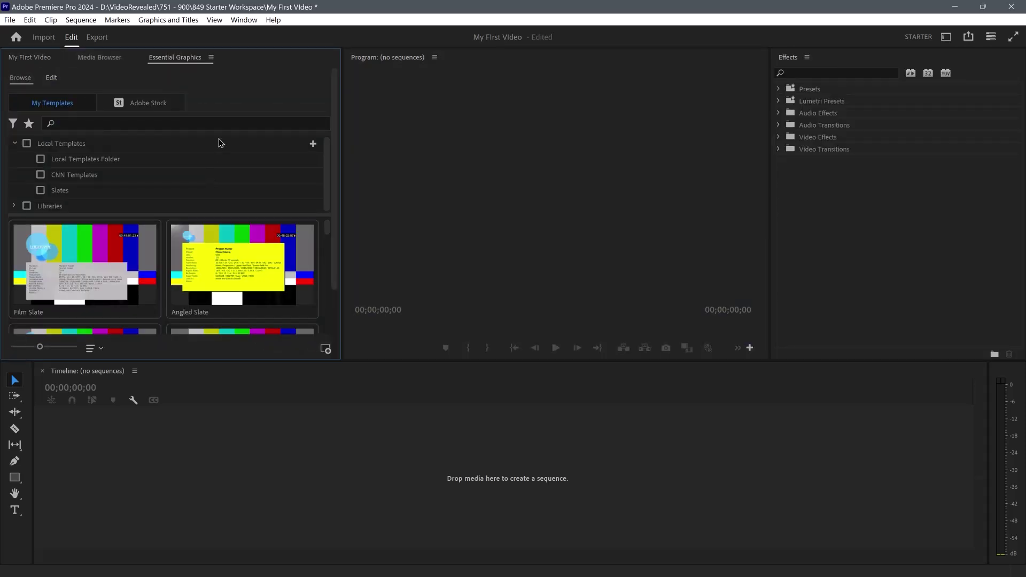
{"action": "left_click", "coordinate": [107, 60]}
{"action": "left_click", "coordinate": [38, 58]}
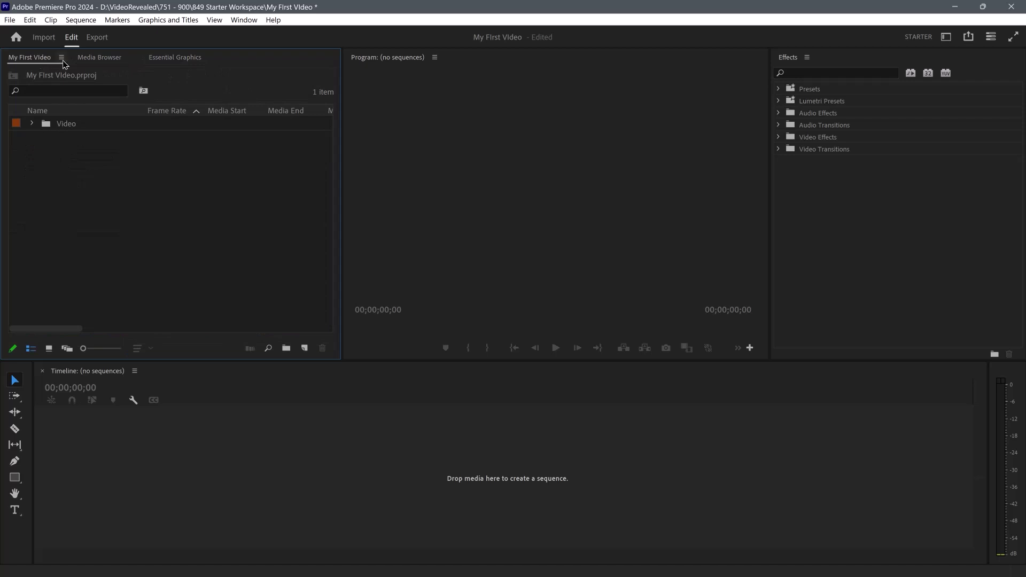
{"action": "left_click", "coordinate": [172, 62]}
{"action": "left_click_drag", "start_coordinate": [174, 63], "coordinate": [221, 124]}
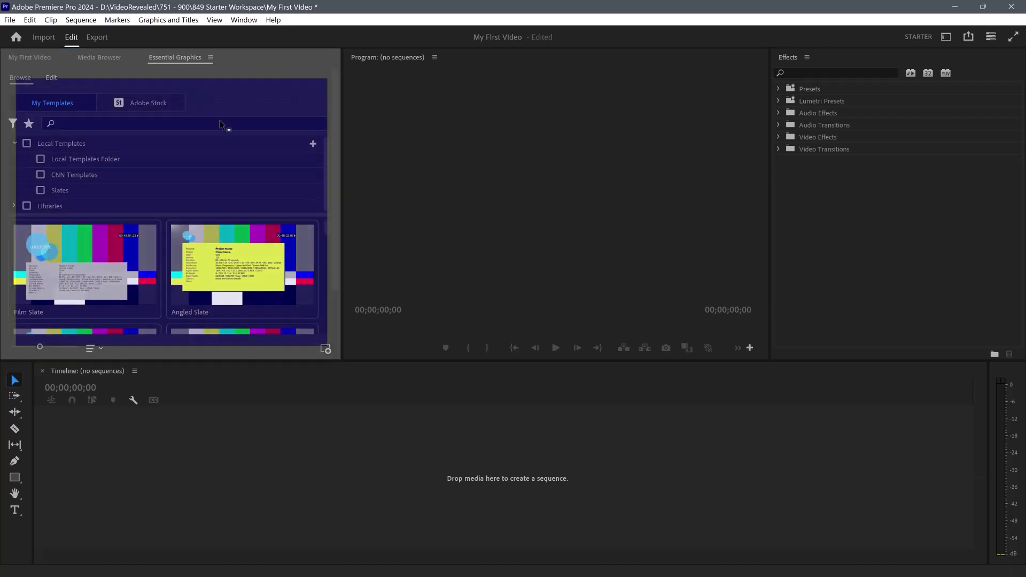
{"action": "left_click_drag", "start_coordinate": [328, 138], "coordinate": [333, 140]}
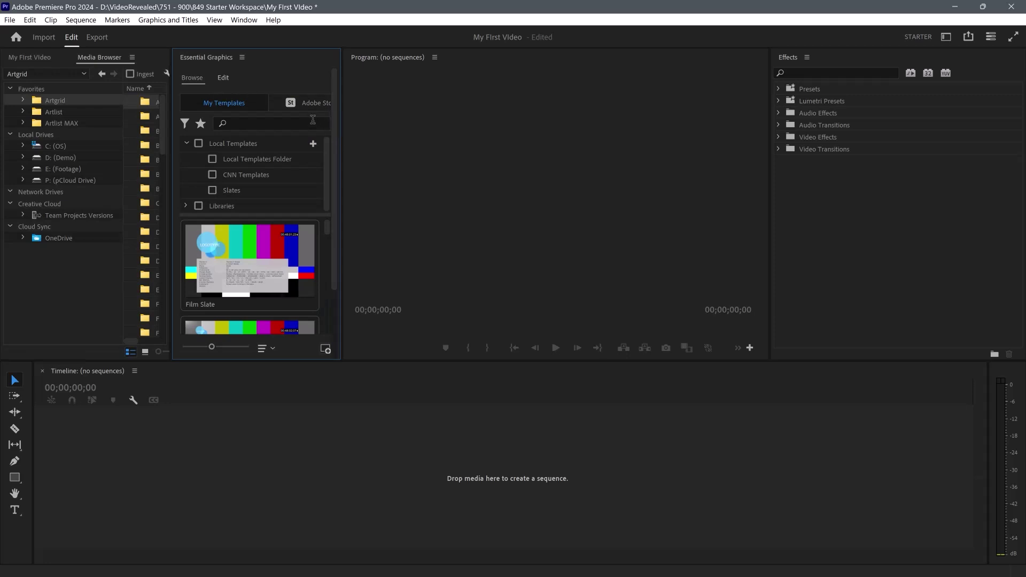
{"action": "left_click_drag", "start_coordinate": [224, 63], "coordinate": [8, 147]}
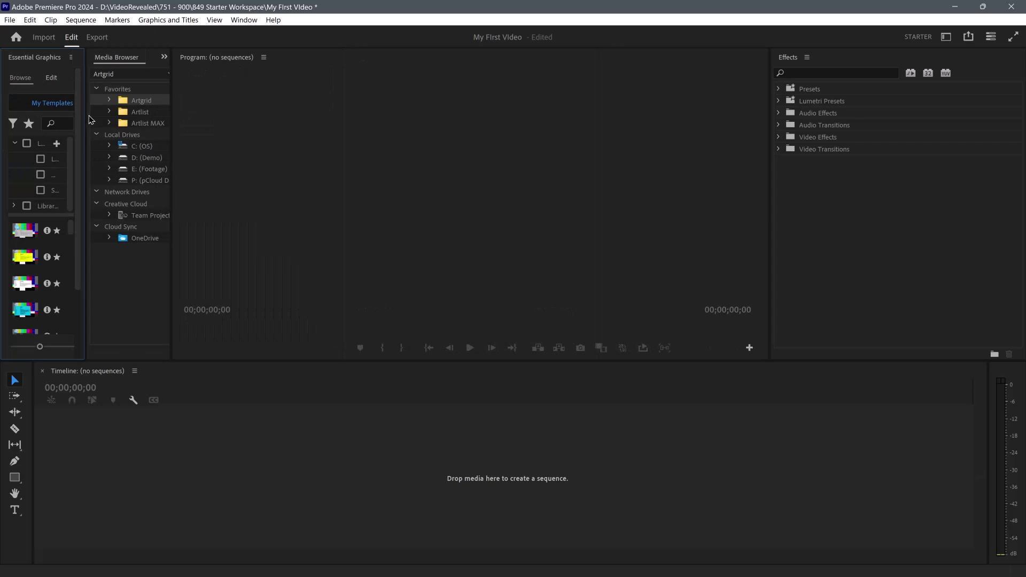
{"action": "left_click_drag", "start_coordinate": [40, 57], "coordinate": [118, 356]}
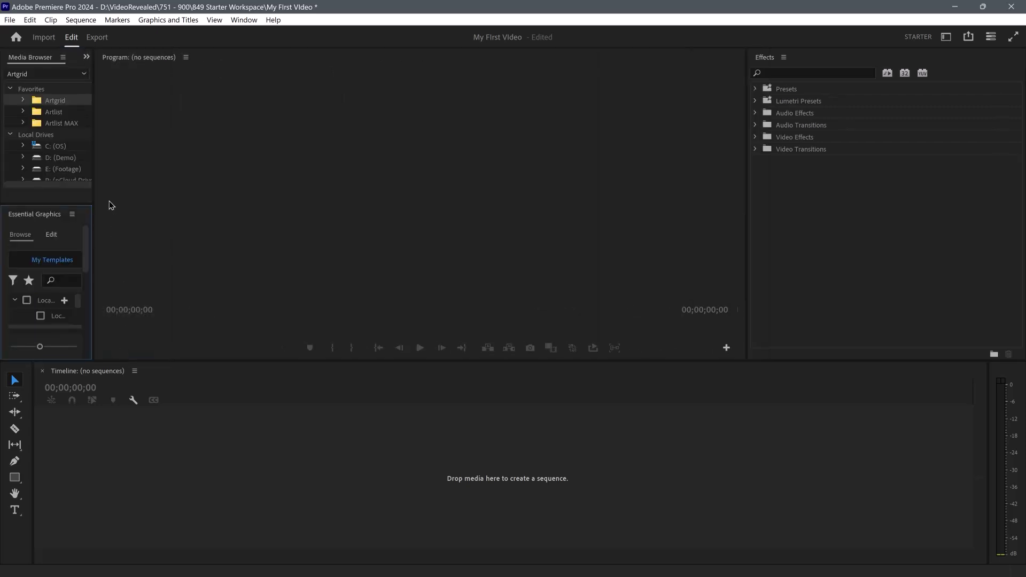
{"action": "left_click_drag", "start_coordinate": [93, 199], "coordinate": [329, 210]}
{"action": "left_click", "coordinate": [46, 58]}
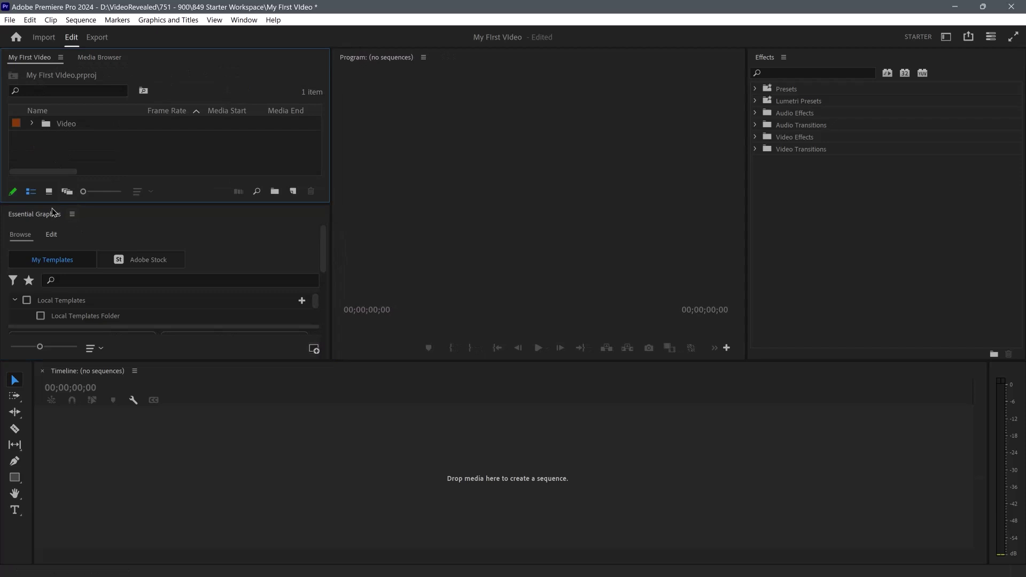
{"action": "left_click_drag", "start_coordinate": [34, 216], "coordinate": [823, 188]}
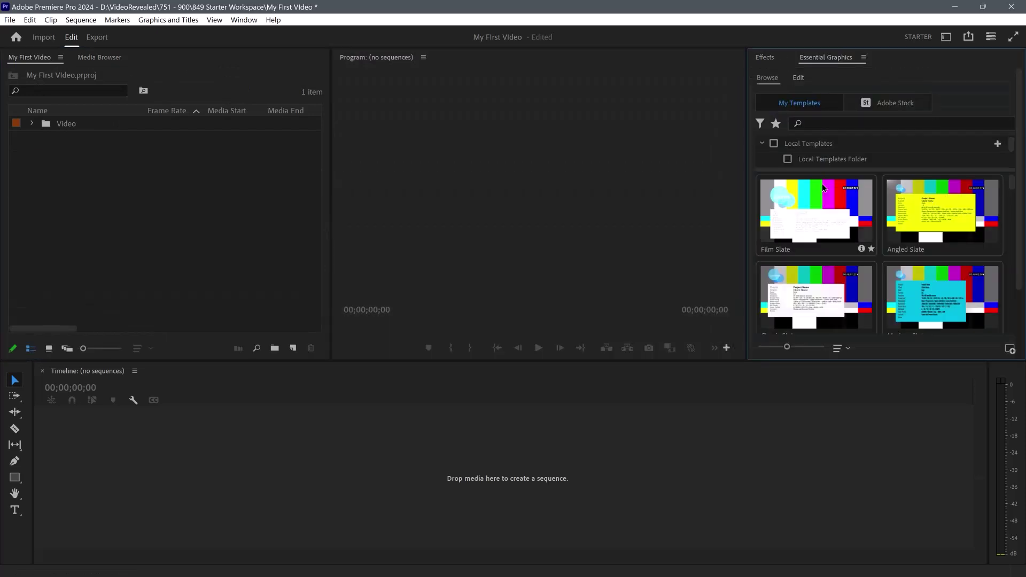
- Drag the Project/Program divider left and the Timeline divider down, then view Essential Graphics Edit and Effects
{"action": "left_click_drag", "start_coordinate": [330, 203], "coordinate": [213, 208]}
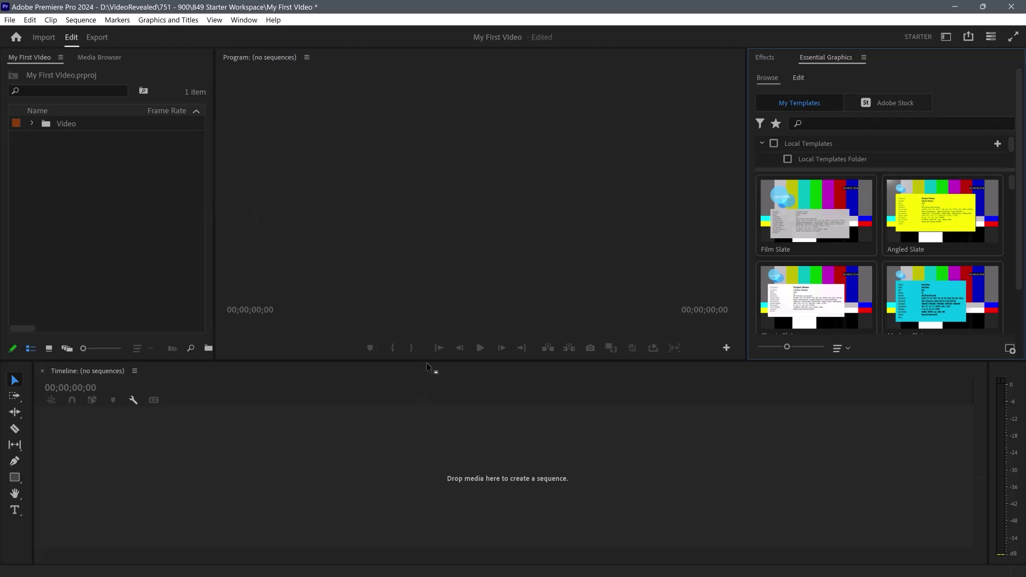
{"action": "left_click_drag", "start_coordinate": [428, 360], "coordinate": [427, 399]}
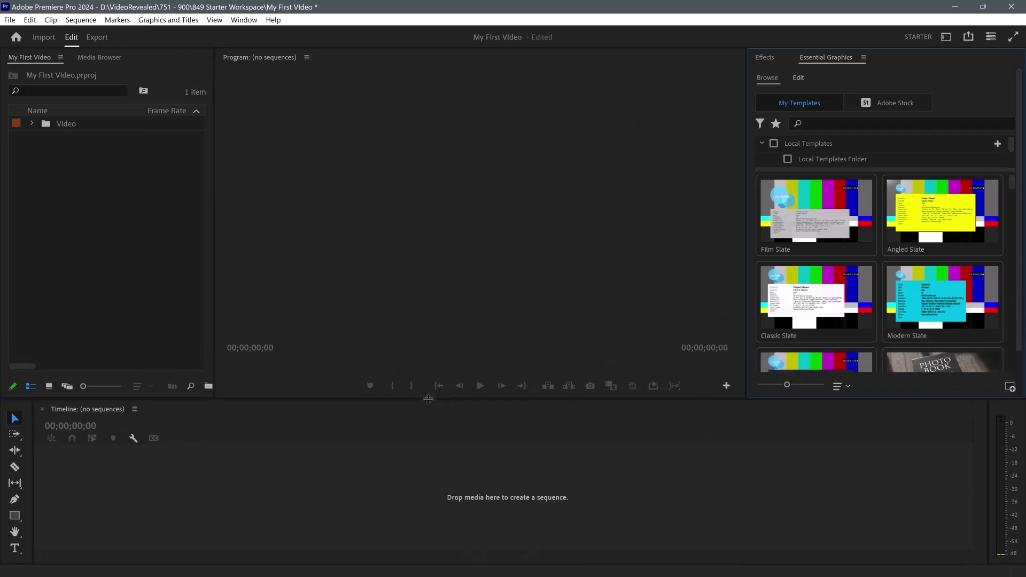
{"action": "left_click", "coordinate": [800, 78]}
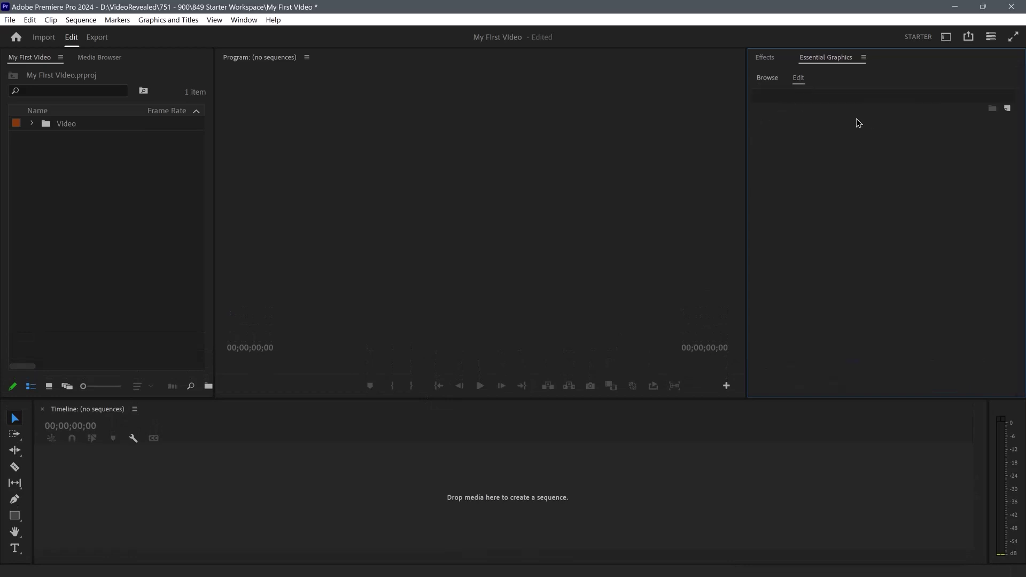
{"action": "left_click", "coordinate": [767, 59]}
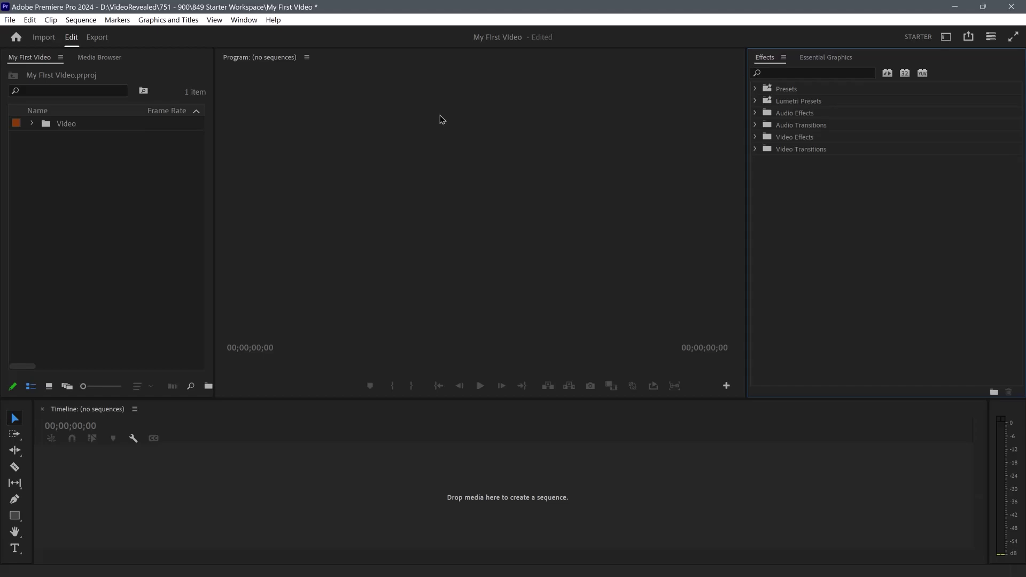
{"action": "left_click", "coordinate": [945, 37]}
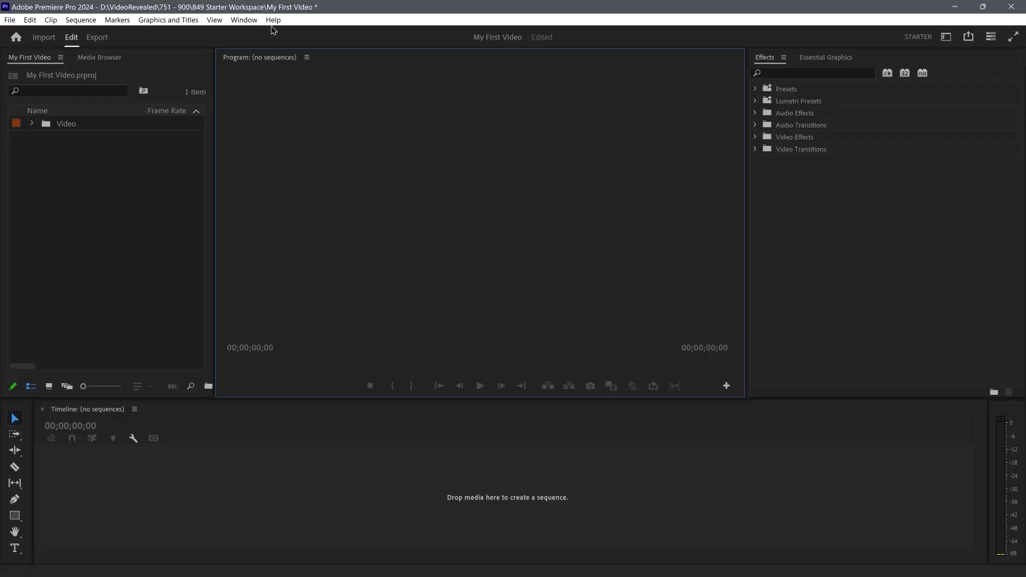
- Add Effect Controls from the Window menu as a third tab beside Effects and Essential Graphics, then select the Video bin
{"action": "left_click", "coordinate": [242, 22]}
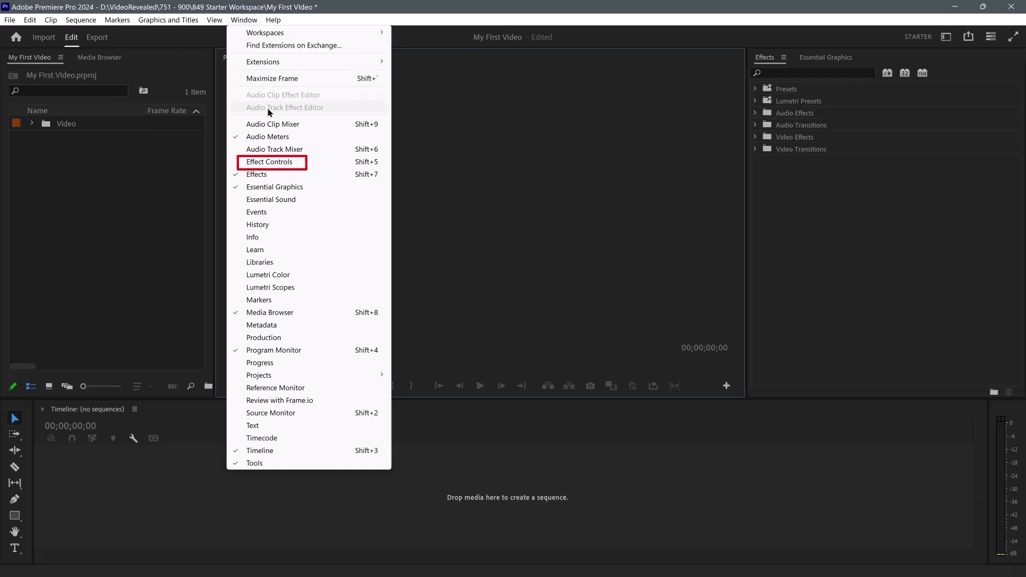
{"action": "left_click", "coordinate": [295, 164]}
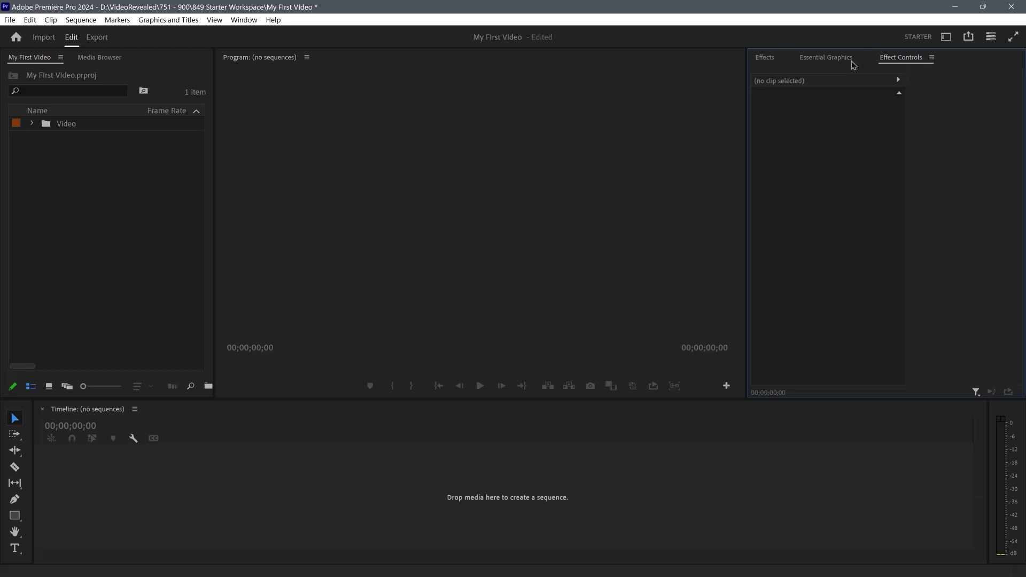
{"action": "left_click", "coordinate": [825, 58]}
{"action": "left_click", "coordinate": [773, 61]}
{"action": "left_click", "coordinate": [908, 61]}
{"action": "left_click", "coordinate": [776, 62]}
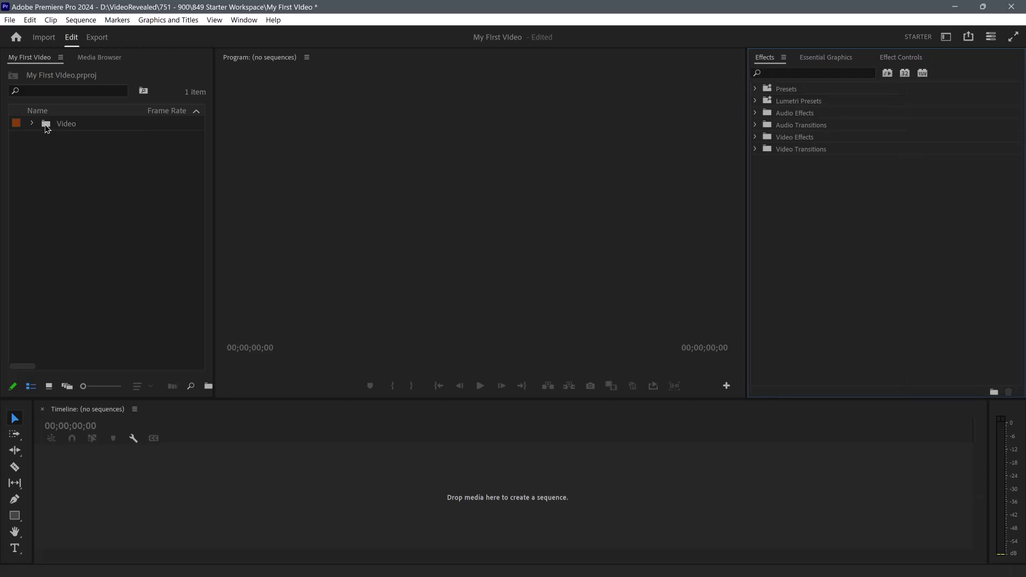
{"action": "left_click", "coordinate": [48, 128]}
{"action": "left_click", "coordinate": [47, 128]}
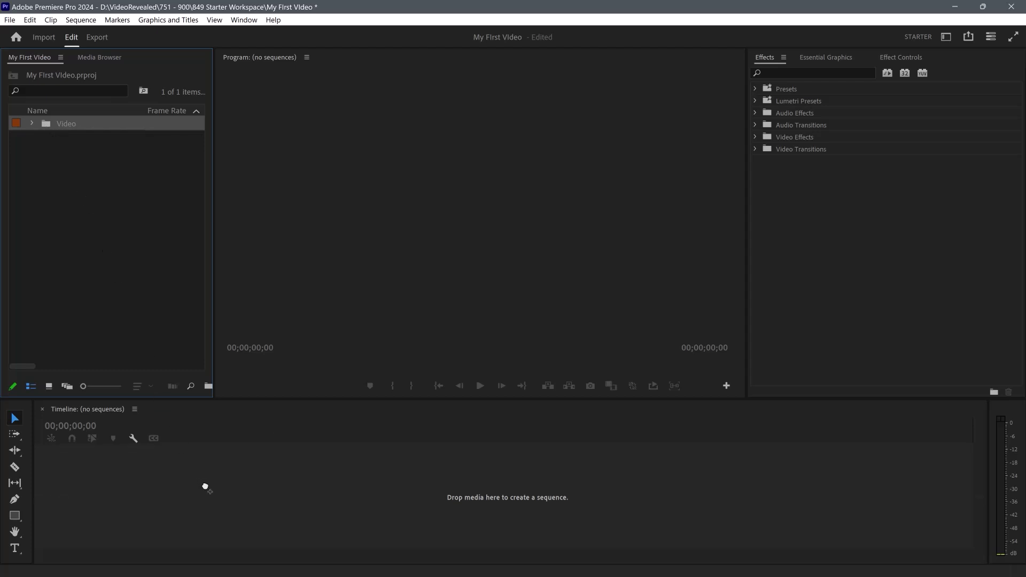
- Make a Video sequence from the bin, scrub the first clip's Scale below 100, then reset Motion
{"action": "left_click_drag", "start_coordinate": [205, 487], "coordinate": [209, 492]}
{"action": "left_click", "coordinate": [191, 484]}
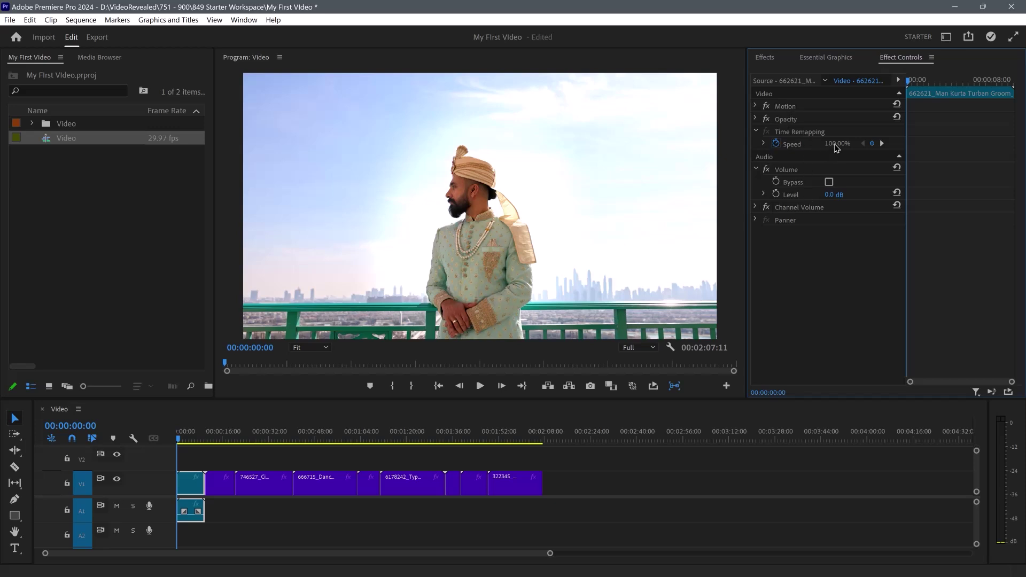
{"action": "left_click", "coordinate": [756, 106]}
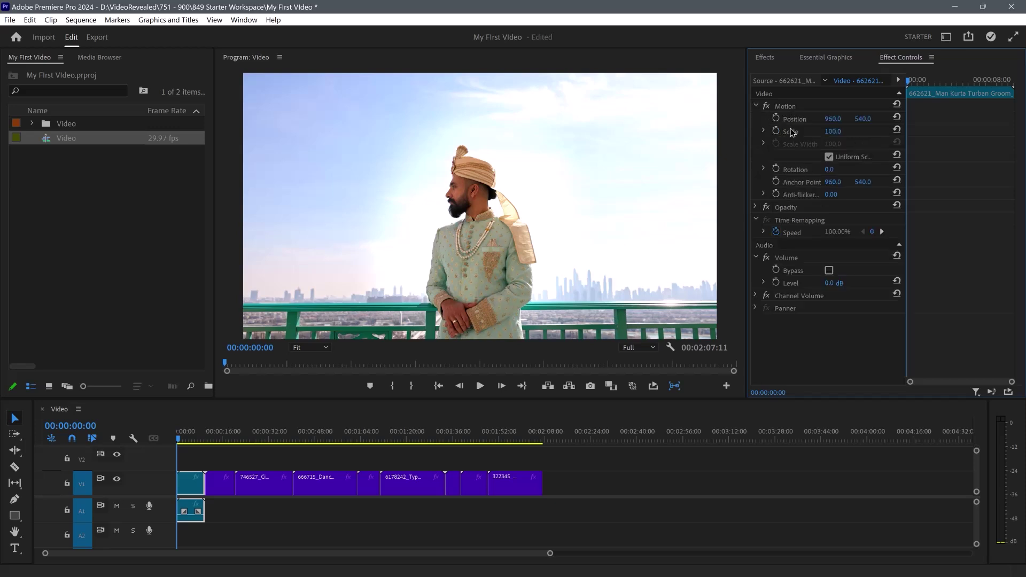
{"action": "mouse_move", "coordinate": [831, 132]}
{"action": "left_mouse_down"}
{"action": "mouse_move", "coordinate": [812, 131]}
{"action": "mouse_move", "coordinate": [831, 132]}
{"action": "mouse_move", "coordinate": [821, 132]}
{"action": "left_mouse_up"}
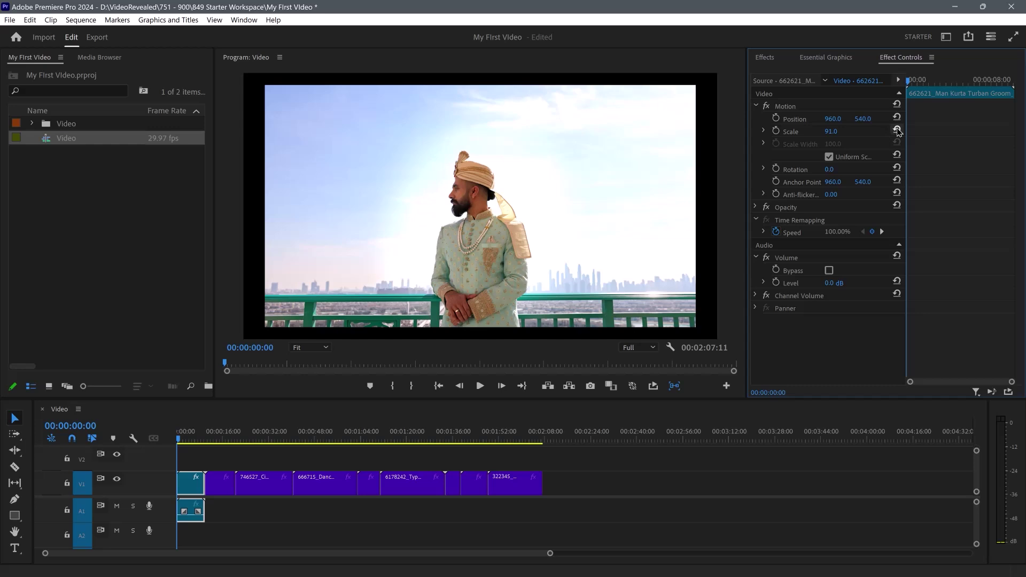
{"action": "left_click", "coordinate": [896, 106]}
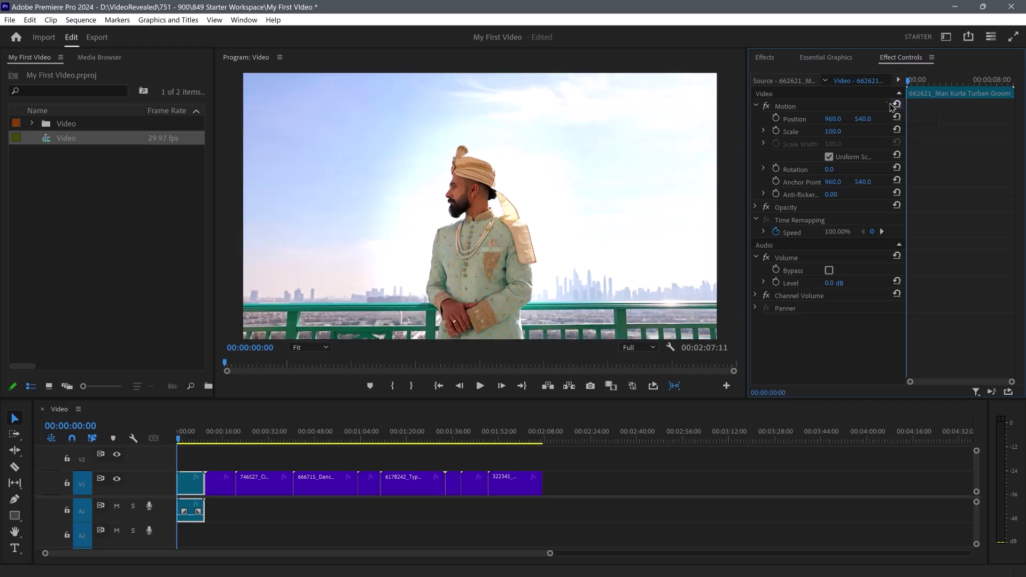
{"action": "left_click", "coordinate": [769, 60]}
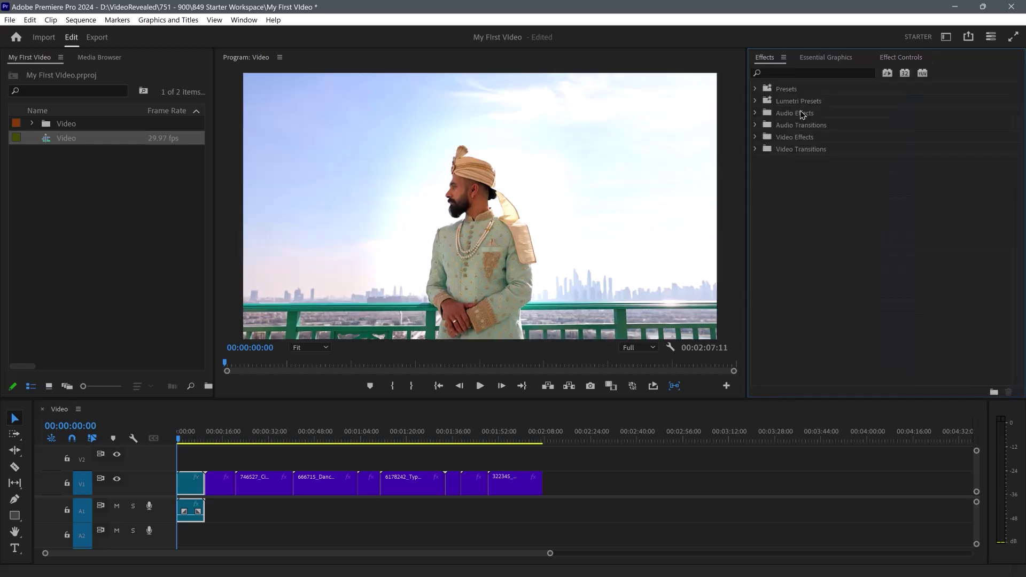
- Add a 'My Title' text graphic near the top of the Program monitor frame
{"action": "left_click", "coordinate": [814, 60]}
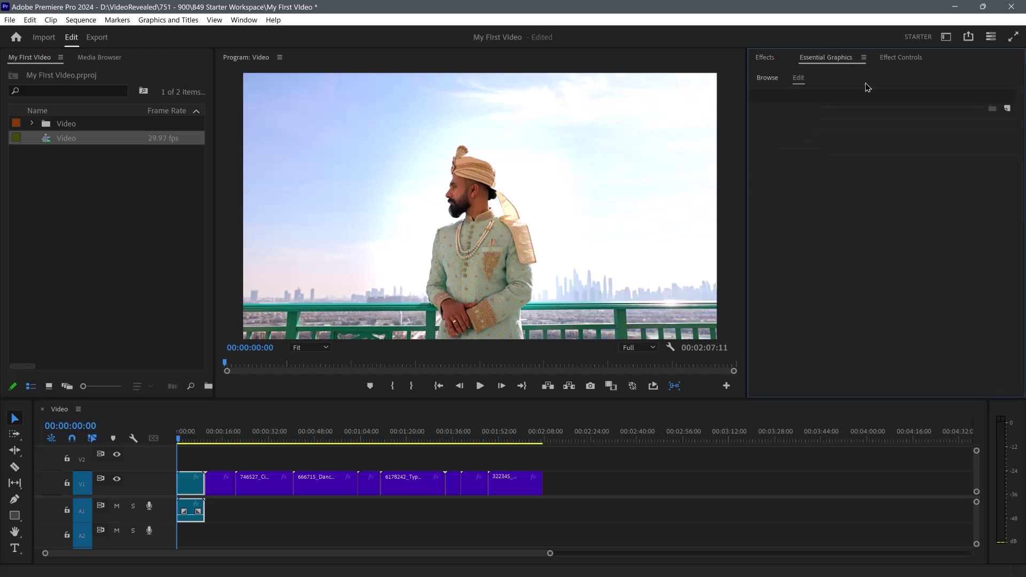
{"action": "left_click", "coordinate": [14, 547]}
{"action": "left_click", "coordinate": [427, 144]}
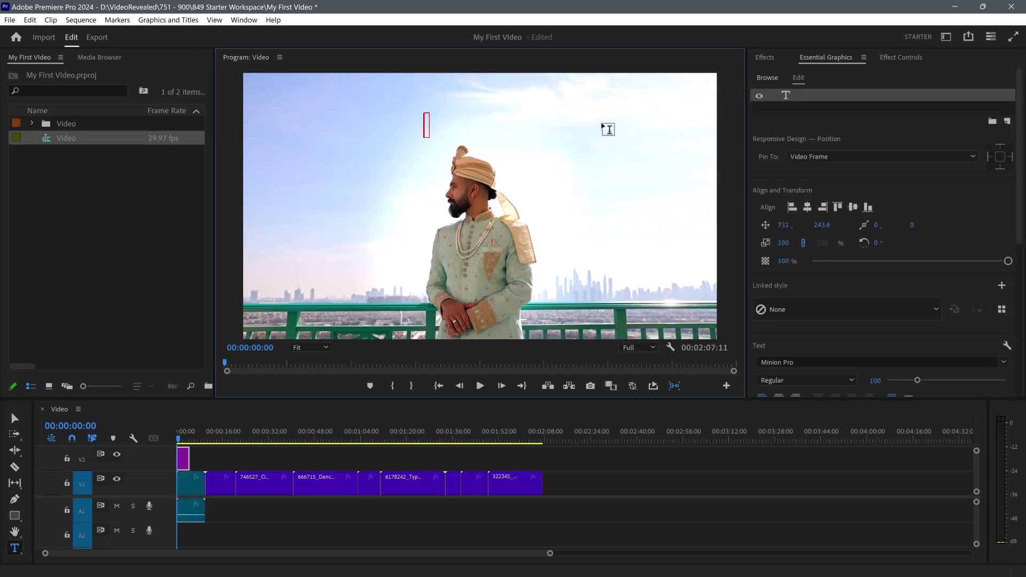
{"action": "type", "text": "My Title"}
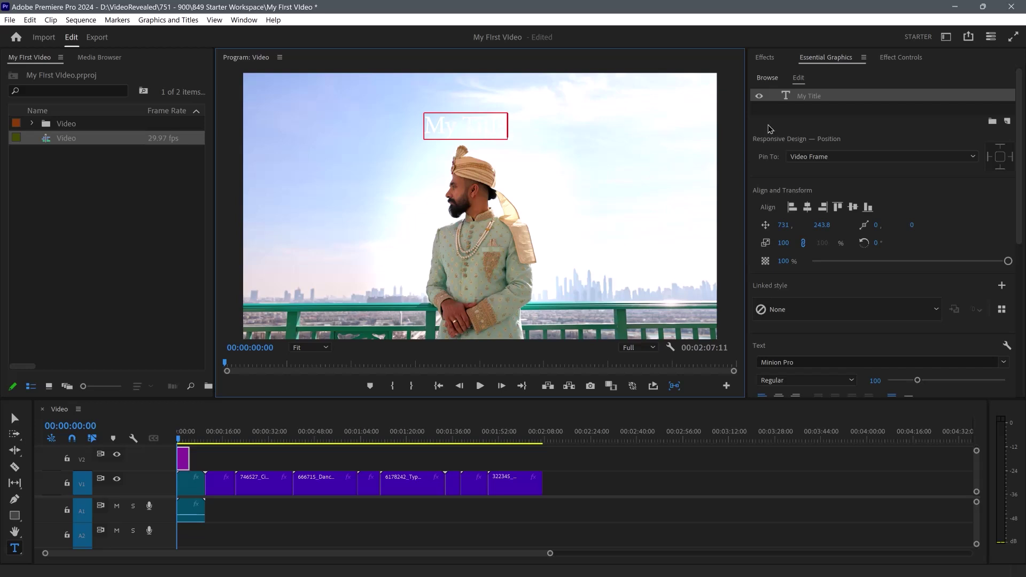
- Show the title graphic's Effect Controls, then glance at the media browser and return to the project items
{"action": "left_click", "coordinate": [824, 59]}
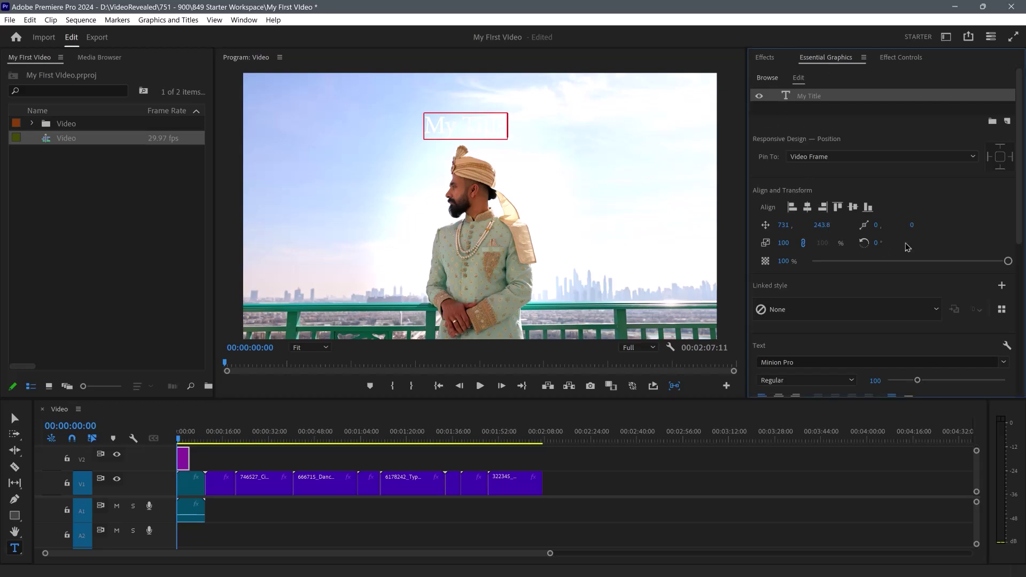
{"action": "left_click", "coordinate": [765, 59]}
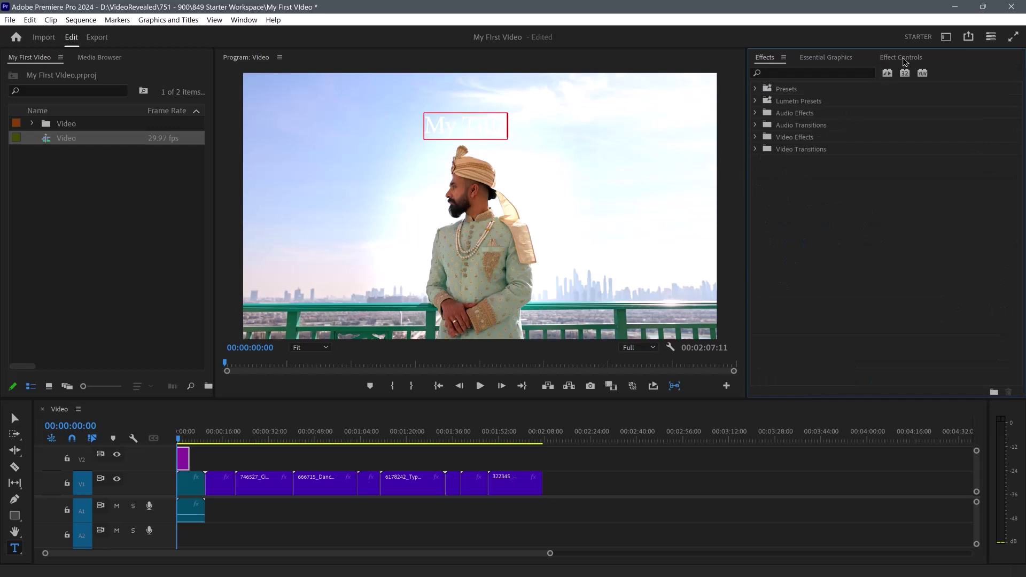
{"action": "left_click", "coordinate": [905, 60]}
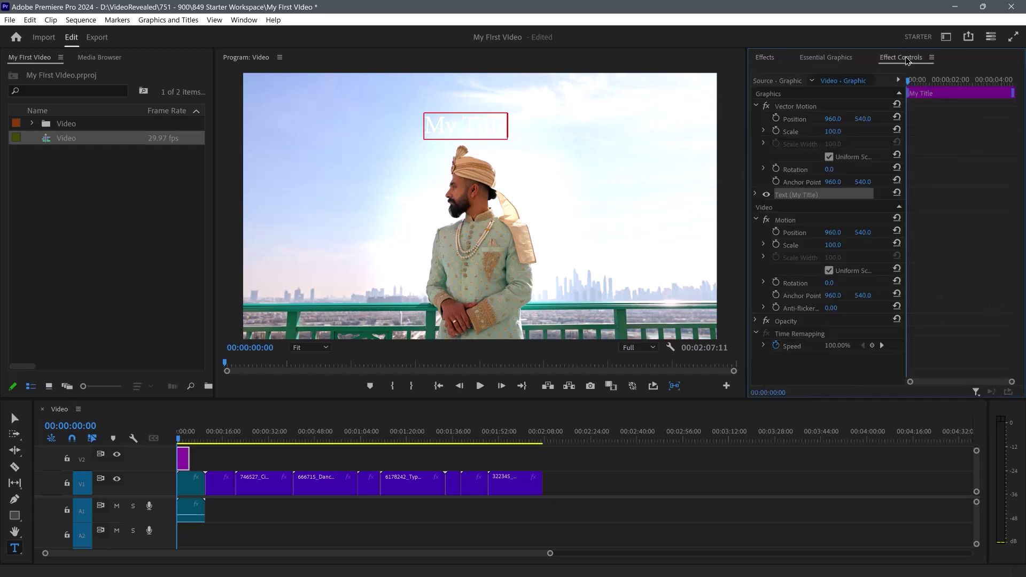
{"action": "left_click", "coordinate": [39, 235]}
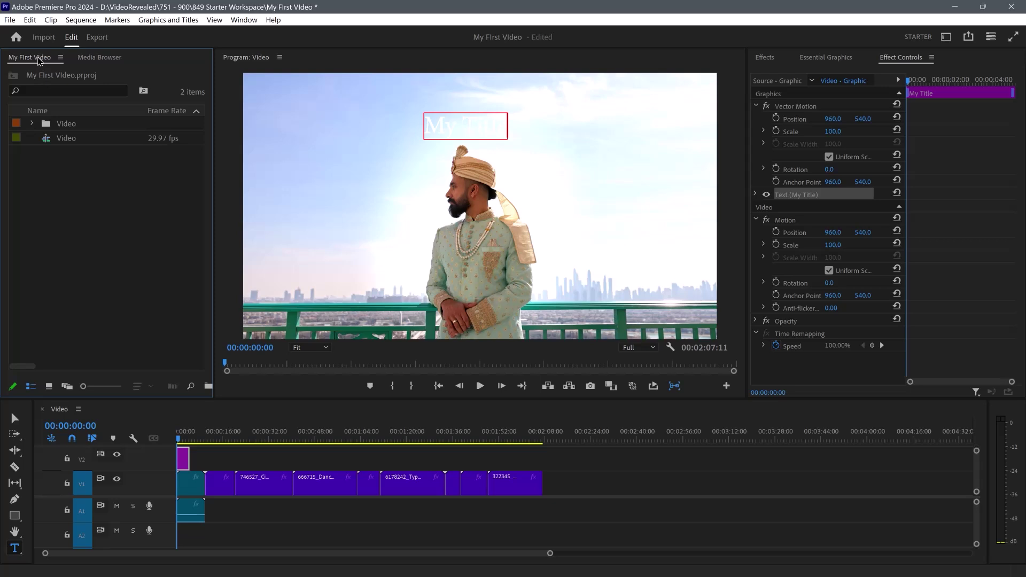
{"action": "left_click", "coordinate": [124, 60]}
{"action": "left_click", "coordinate": [54, 60]}
- Save the current layout as a new workspace named 'Colin's Starter'
{"action": "left_click", "coordinate": [945, 37]}
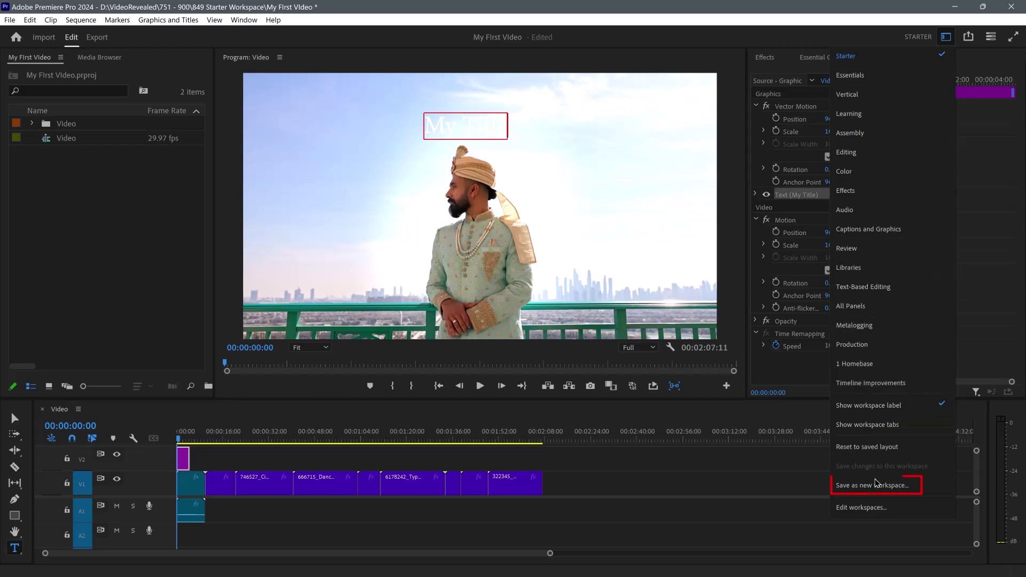
{"action": "left_click", "coordinate": [919, 486]}
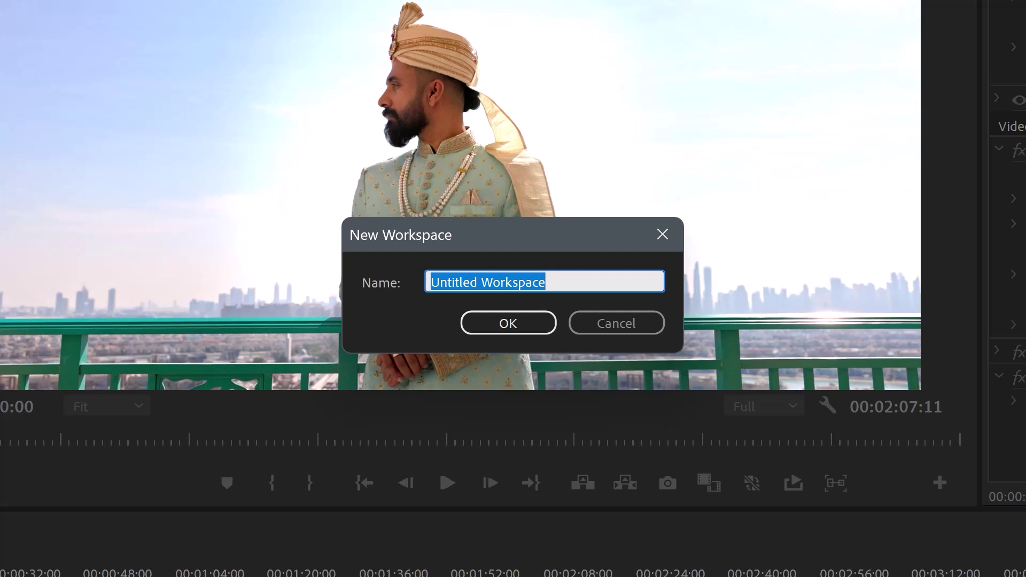
{"action": "type", "text": "Colin's Starter"}
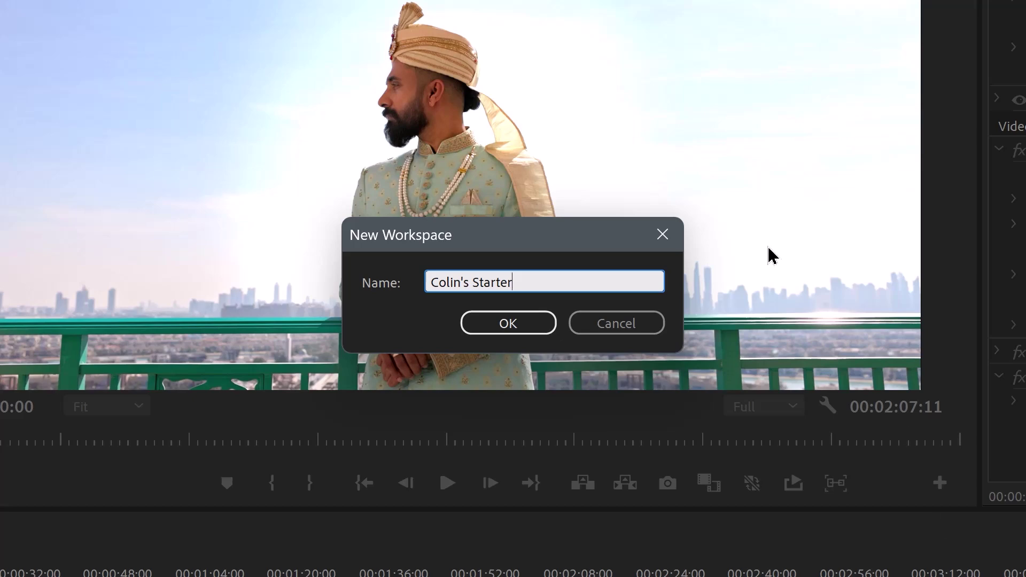
{"action": "left_click", "coordinate": [524, 327]}
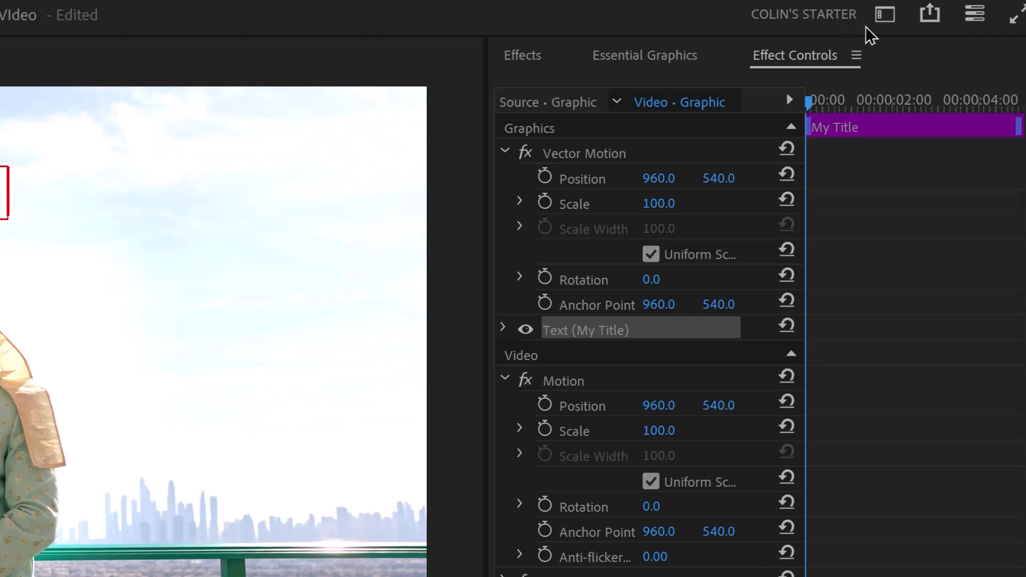
- Open Edit Workspaces and enlarge the dialog to show the full list
{"action": "left_click", "coordinate": [889, 21]}
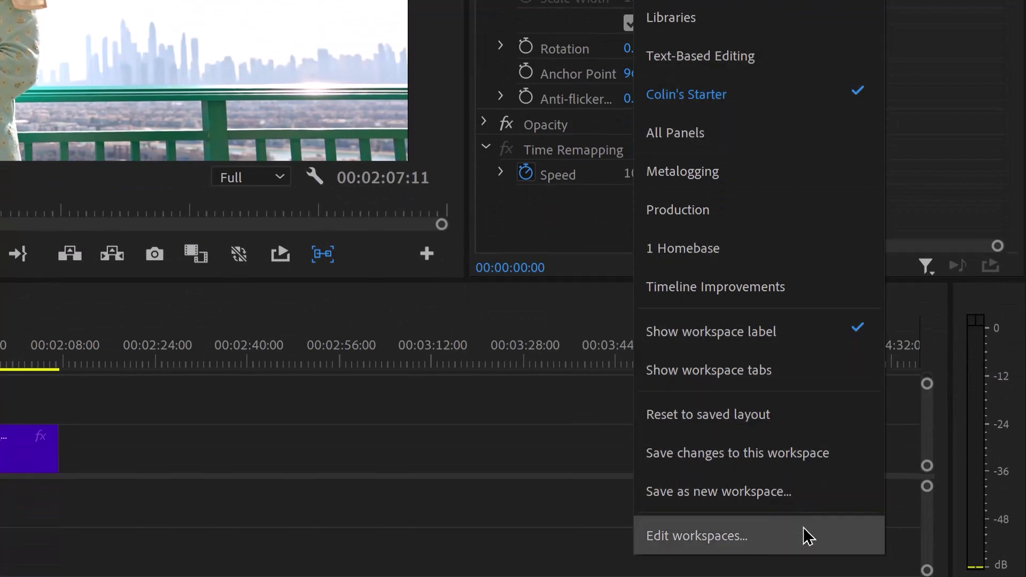
{"action": "left_click", "coordinate": [807, 535]}
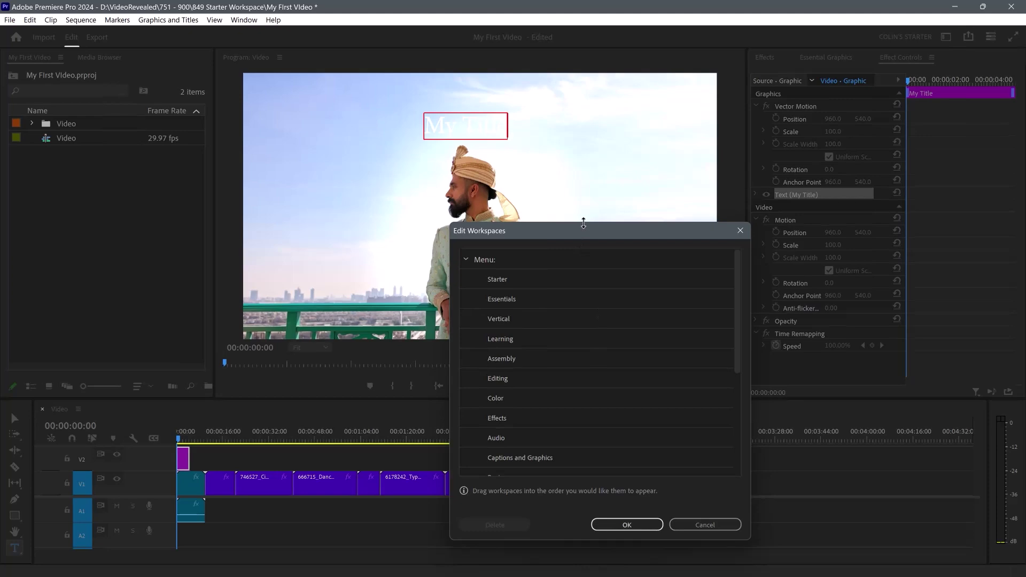
{"action": "left_click_drag", "start_coordinate": [583, 223], "coordinate": [573, 48]}
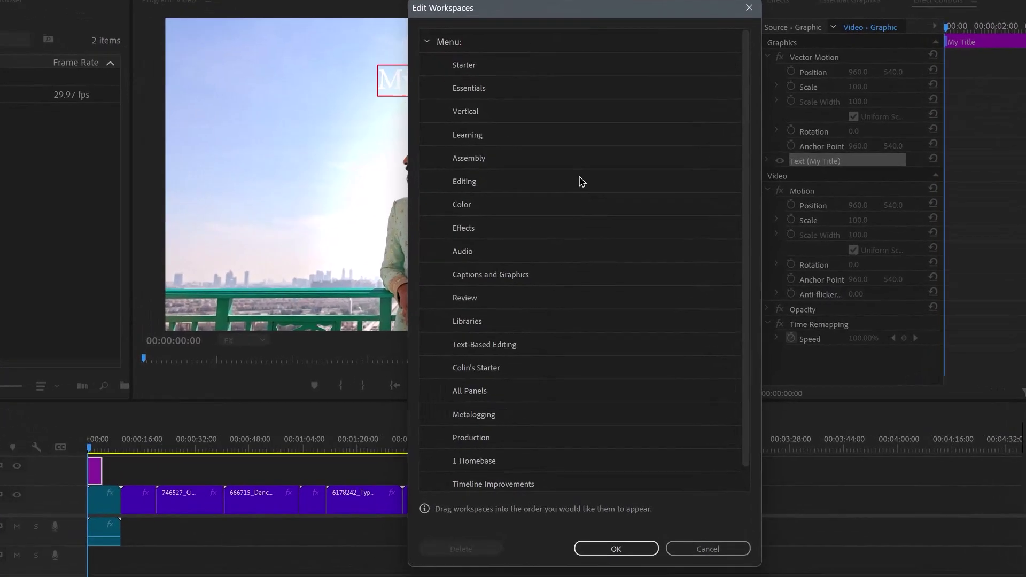
- Drag Colin's Starter to the top, move Production under Do Not Show, and confirm
{"action": "scroll", "coordinate": [560, 281], "scroll_direction": "down", "scroll_amount": 1}
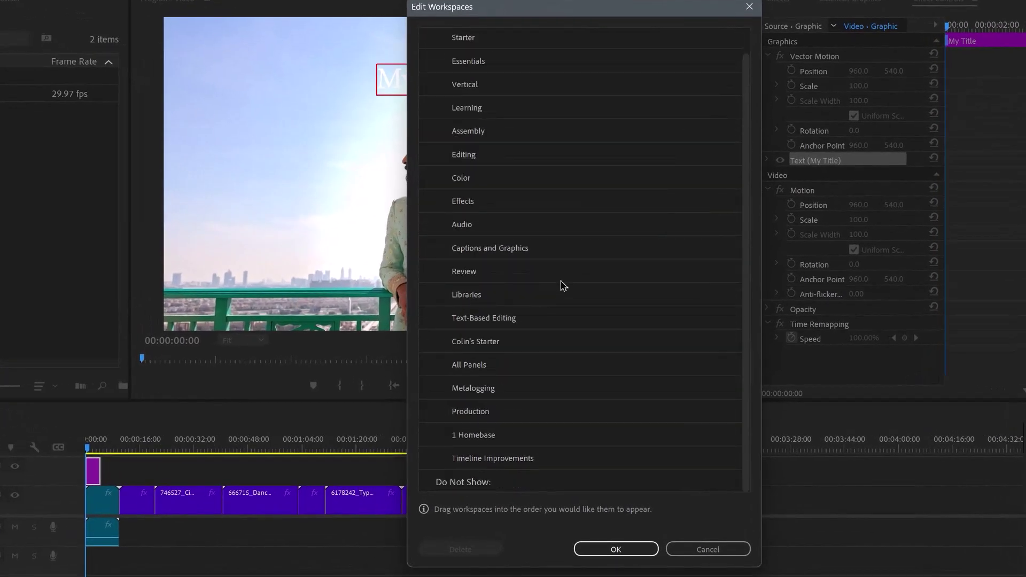
{"action": "scroll", "coordinate": [561, 286], "scroll_direction": "up", "scroll_amount": 1}
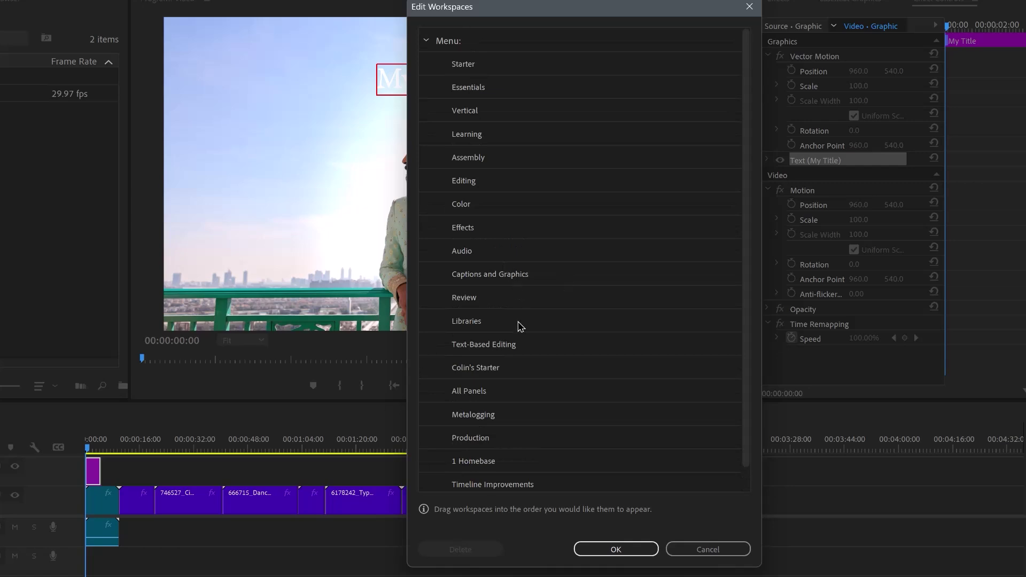
{"action": "left_click_drag", "start_coordinate": [484, 372], "coordinate": [482, 58]}
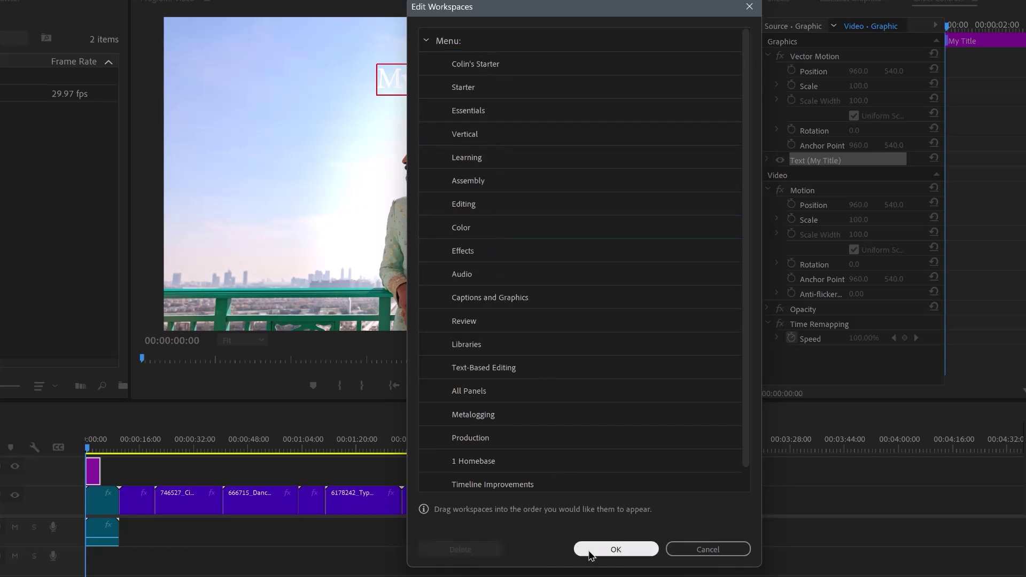
{"action": "scroll", "coordinate": [562, 441], "scroll_direction": "down", "scroll_amount": 1}
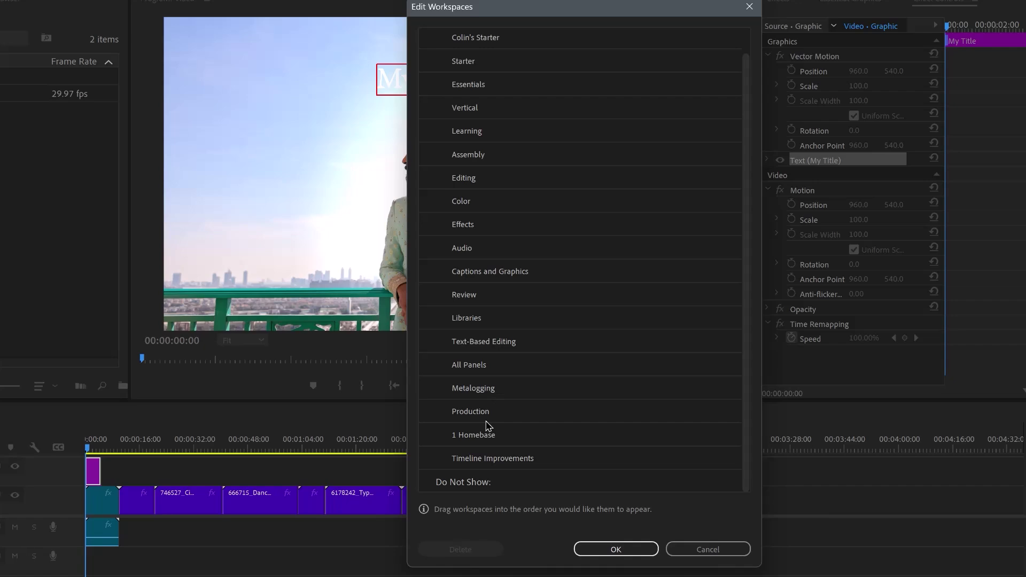
{"action": "left_click_drag", "start_coordinate": [483, 417], "coordinate": [474, 488]}
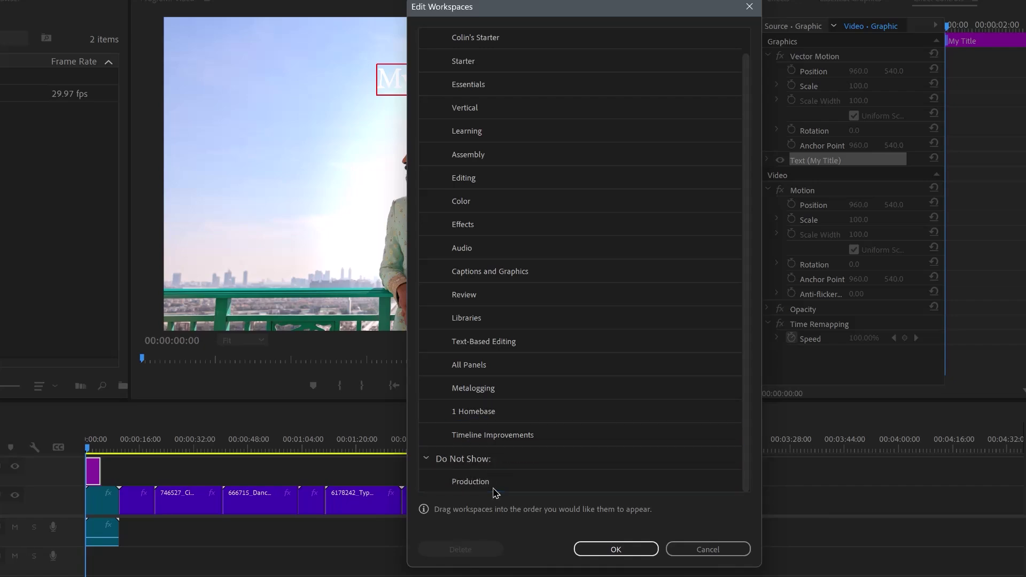
{"action": "left_click", "coordinate": [631, 550]}
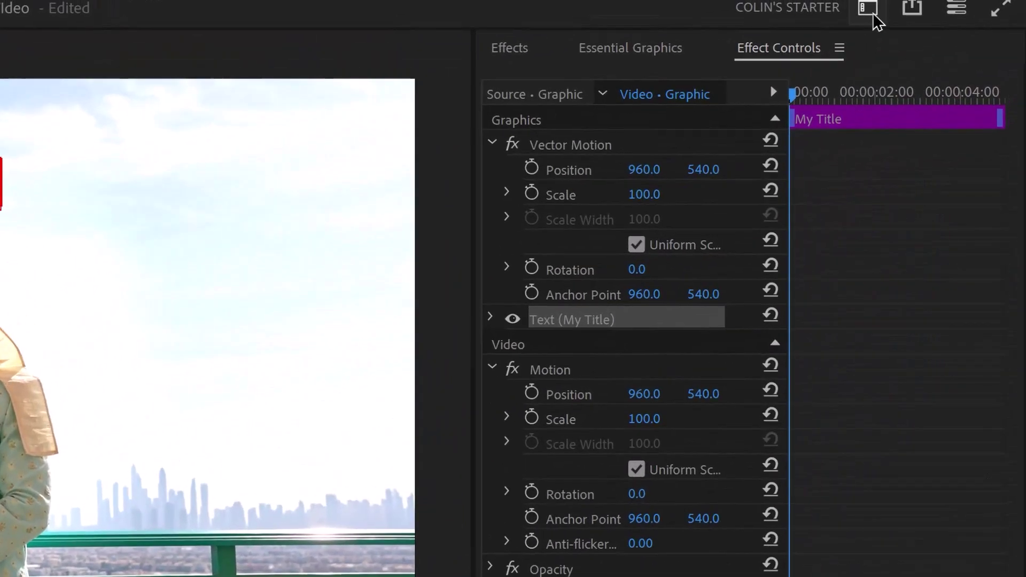
- Switch to Colin's Starter and confirm it heads the workspace menu
{"action": "left_click", "coordinate": [868, 9]}
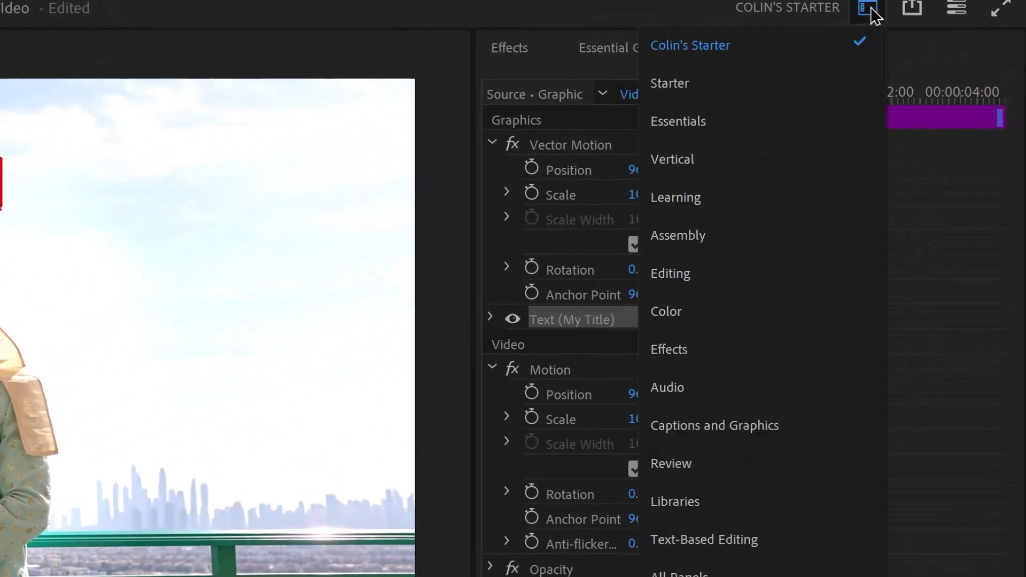
{"action": "left_click", "coordinate": [702, 93]}
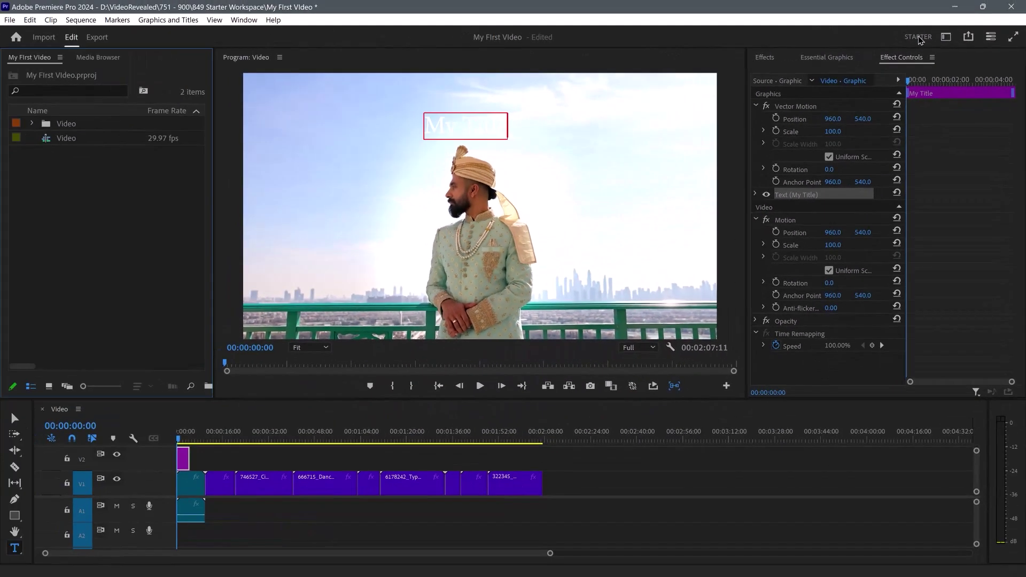
{"action": "left_click", "coordinate": [919, 39]}
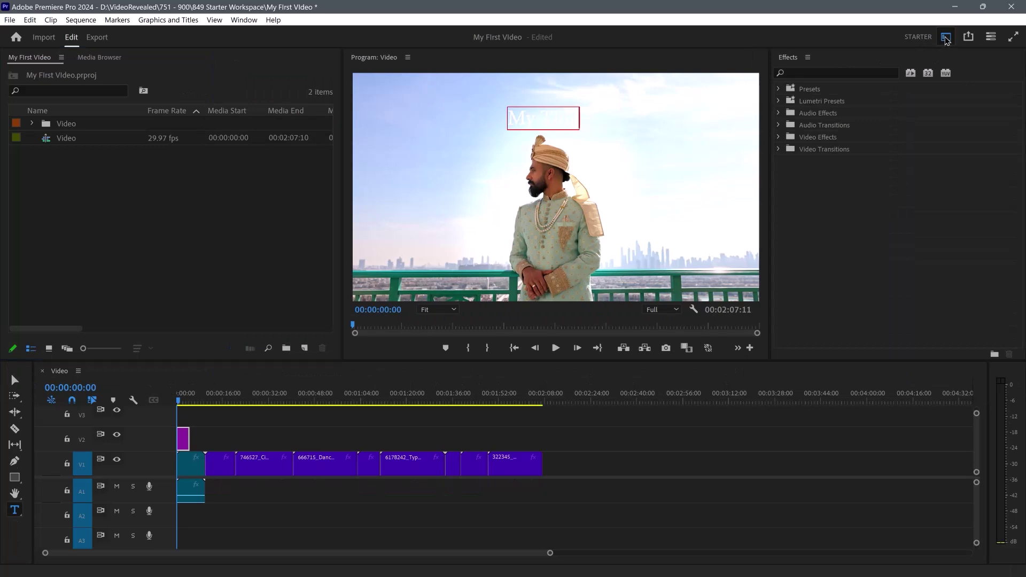
{"action": "left_click", "coordinate": [945, 38]}
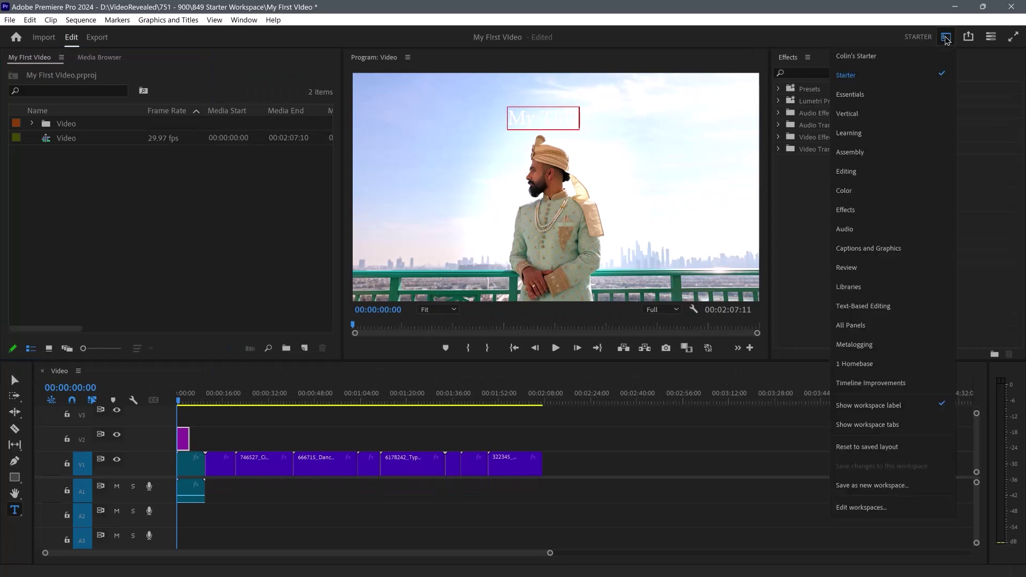
{"action": "left_click", "coordinate": [934, 61]}
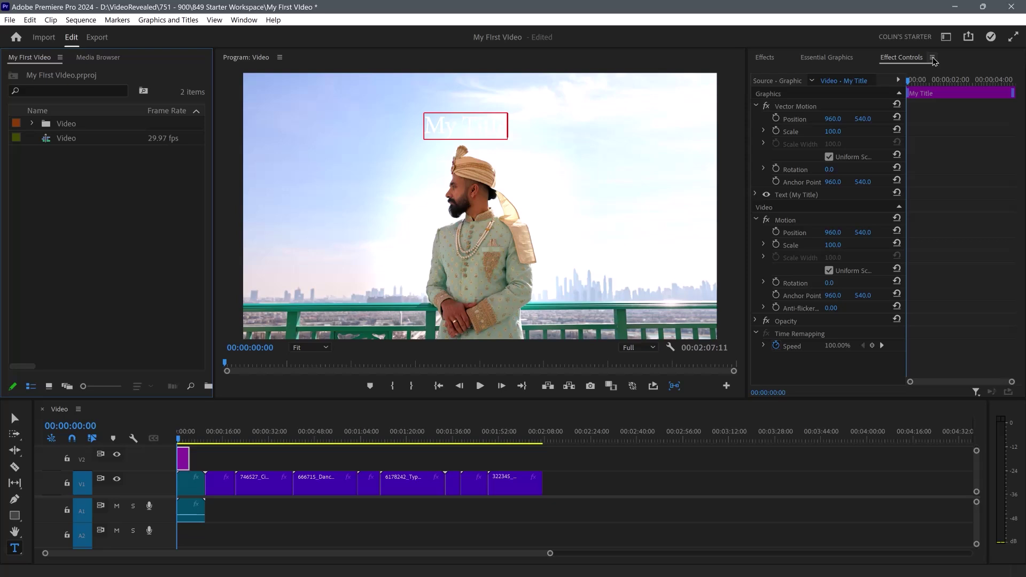
{"action": "left_click", "coordinate": [946, 36]}
{"action": "left_click", "coordinate": [908, 74]}
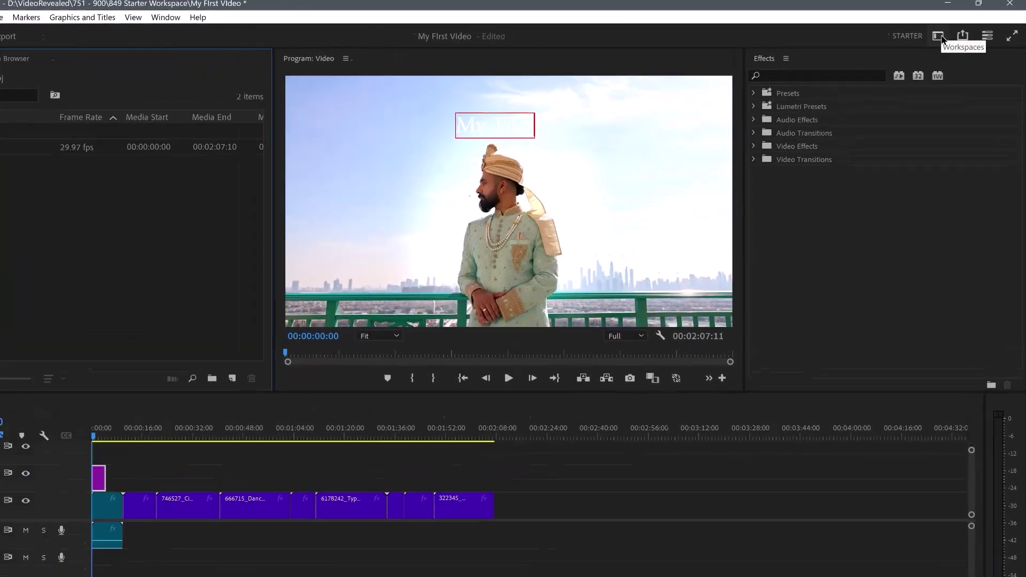
- Choose Essentials from the Workspaces menu
{"action": "left_click", "coordinate": [939, 38]}
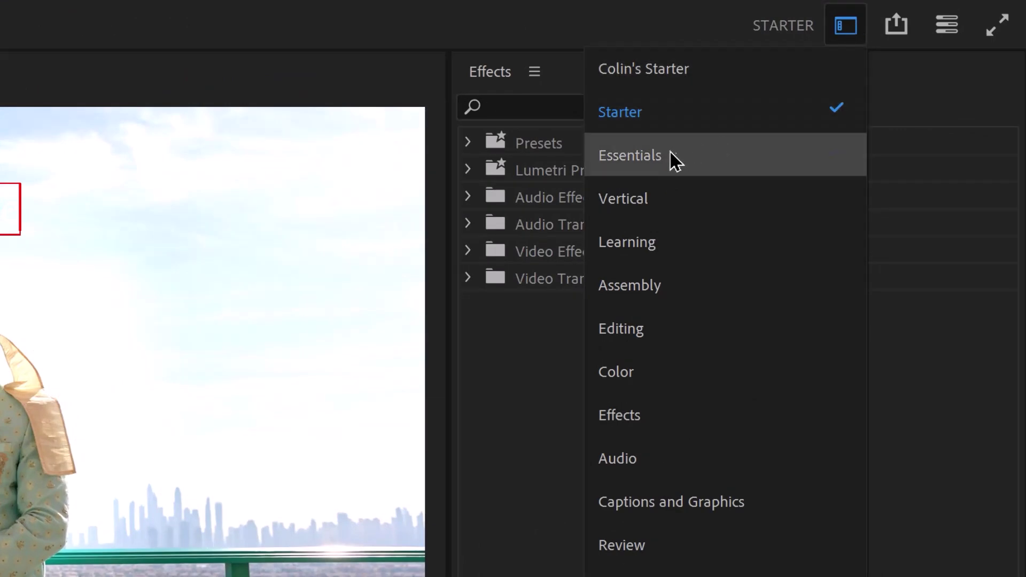
{"action": "left_click", "coordinate": [660, 156]}
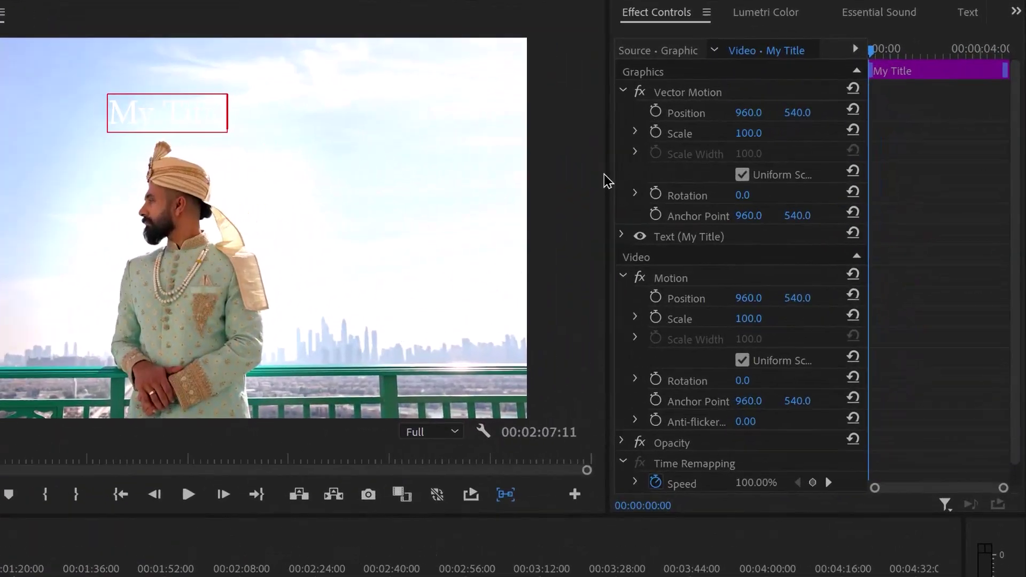
- Resize panel dividers to widen Effect Controls and the project panel group
{"action": "left_click_drag", "start_coordinate": [607, 175], "coordinate": [459, 183]}
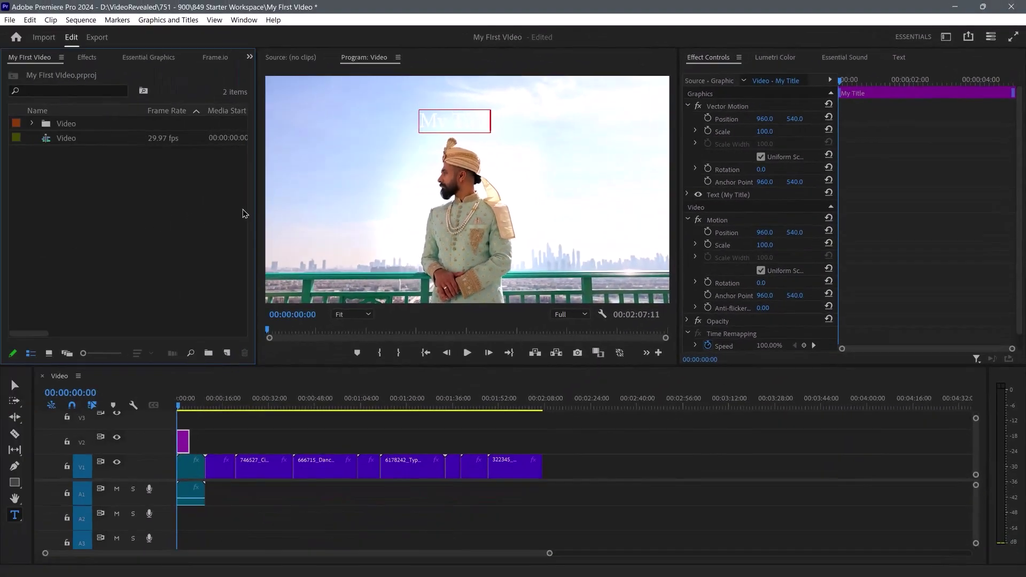
{"action": "left_click_drag", "start_coordinate": [258, 216], "coordinate": [224, 216]}
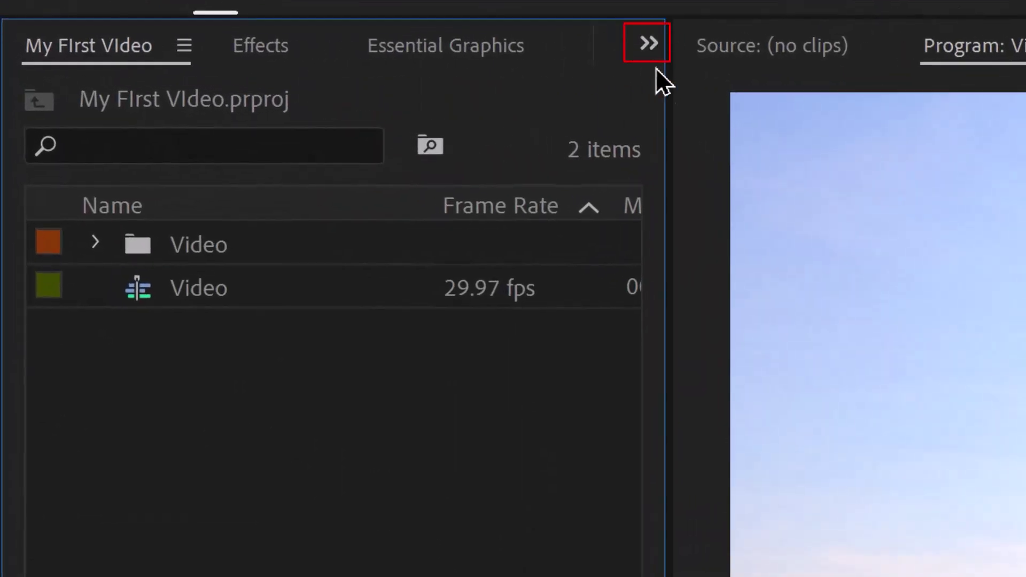
{"action": "left_click_drag", "start_coordinate": [671, 82], "coordinate": [733, 133]}
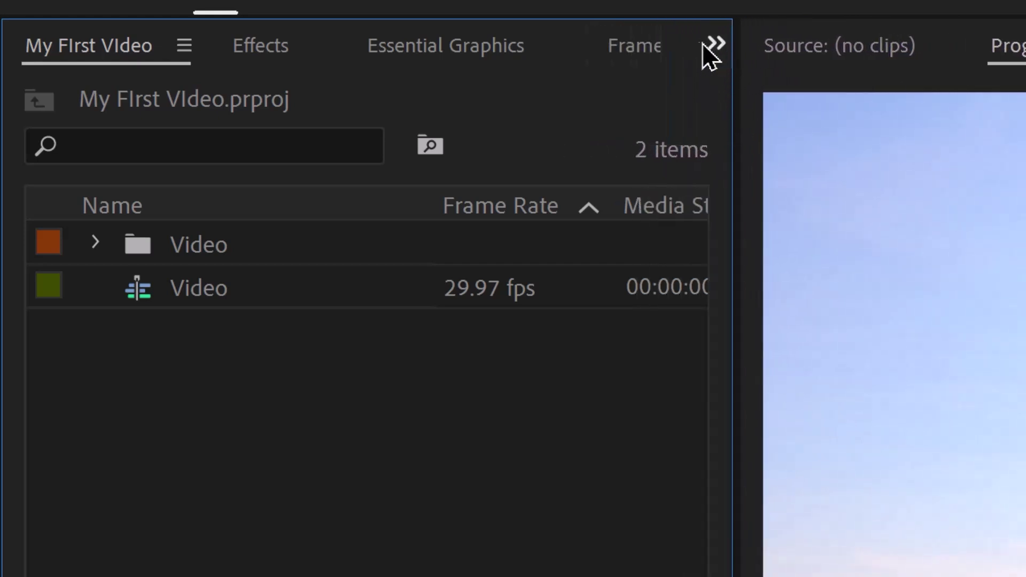
- Close the Frame.io and Libraries panels, leaving the project, Effects and Essential Graphics tabs
{"action": "left_click", "coordinate": [646, 46]}
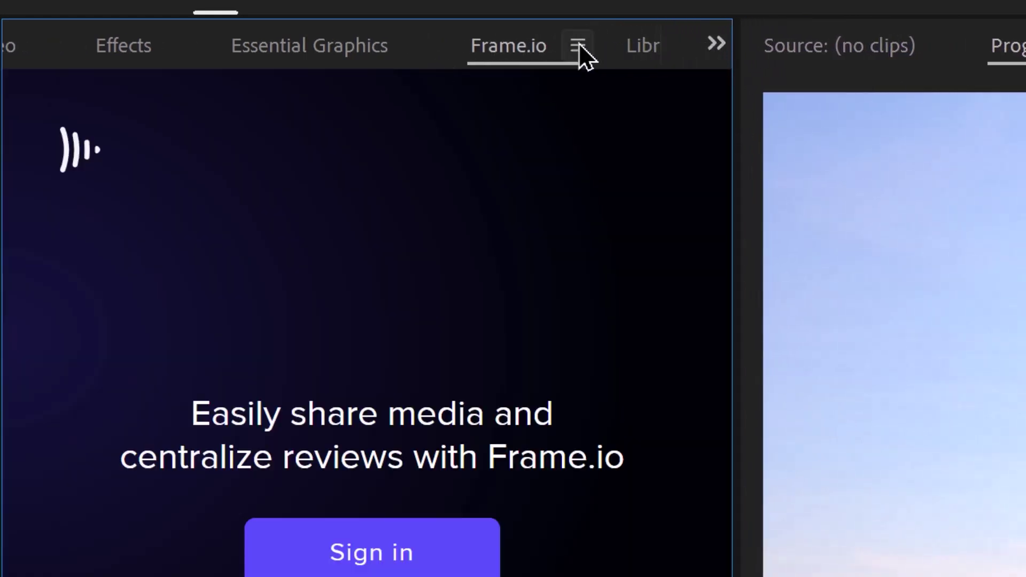
{"action": "left_click", "coordinate": [576, 47]}
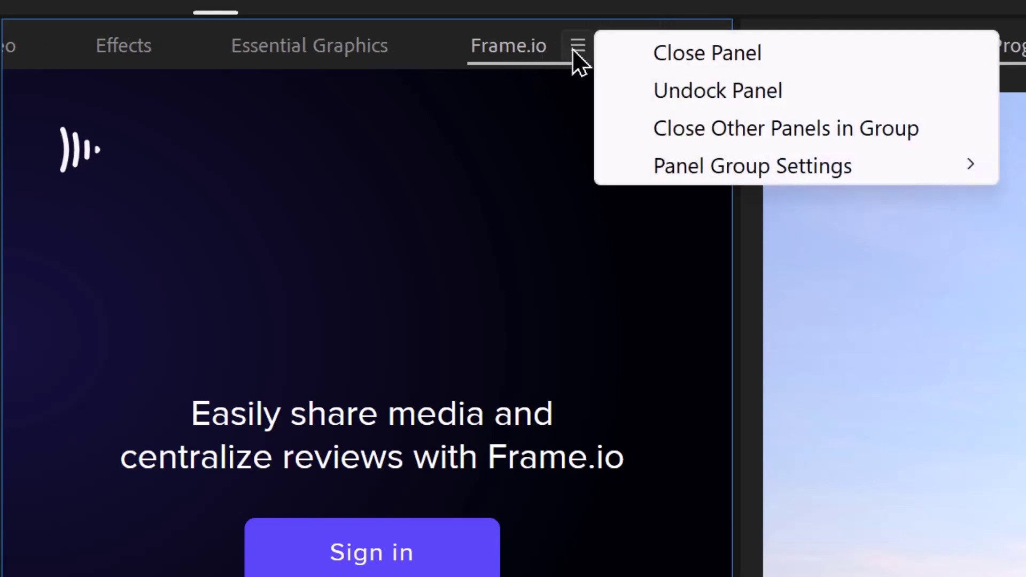
{"action": "left_click", "coordinate": [691, 54]}
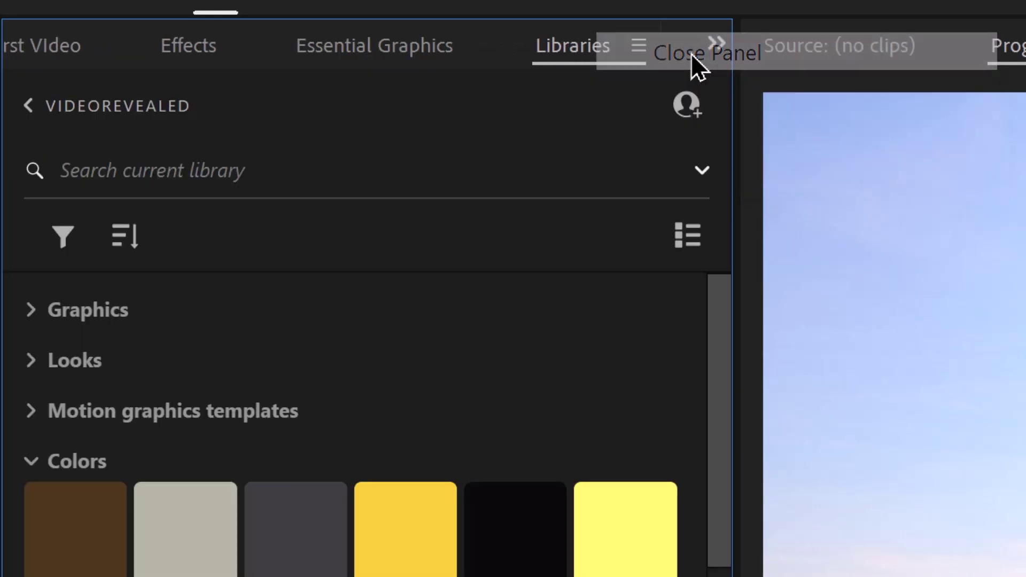
{"action": "left_click", "coordinate": [639, 47]}
{"action": "left_click", "coordinate": [732, 55]}
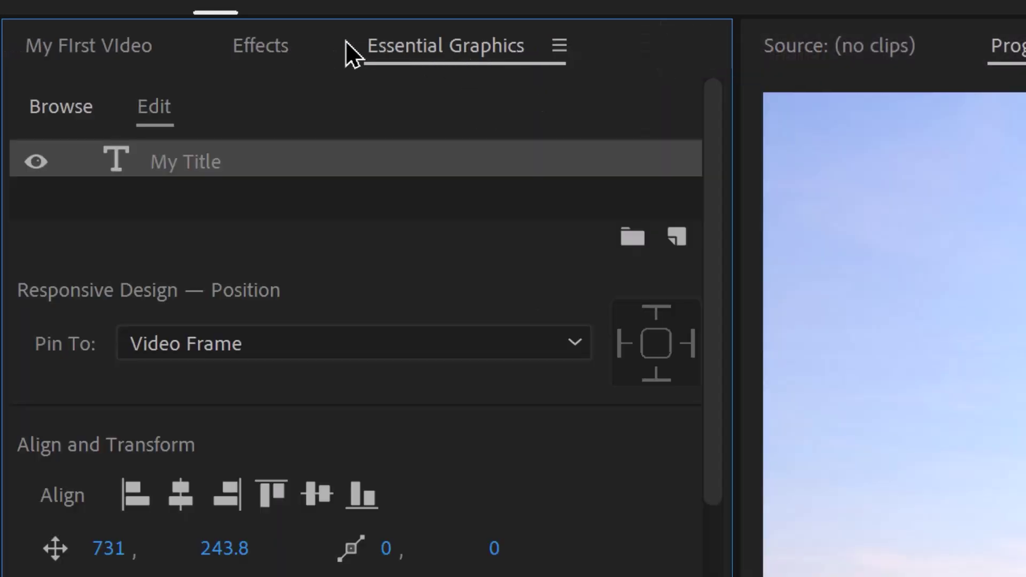
{"action": "left_click", "coordinate": [262, 46]}
{"action": "left_click", "coordinate": [66, 51]}
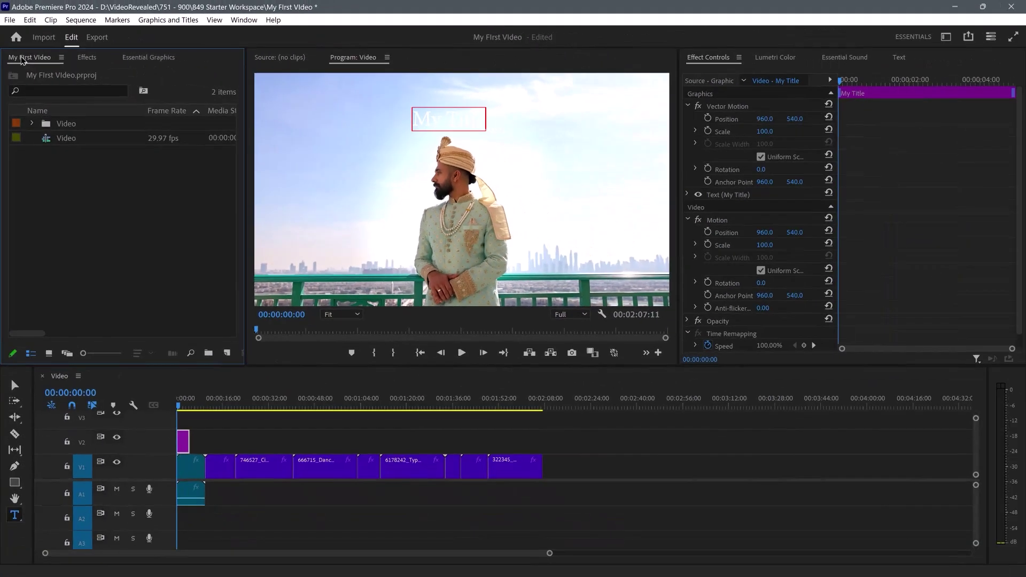
{"action": "left_click", "coordinate": [289, 59]}
- Open the typing clip and warm its Lumetri Color temperature to about 64
{"action": "left_click", "coordinate": [32, 124]}
{"action": "double_click", "coordinate": [207, 151]}
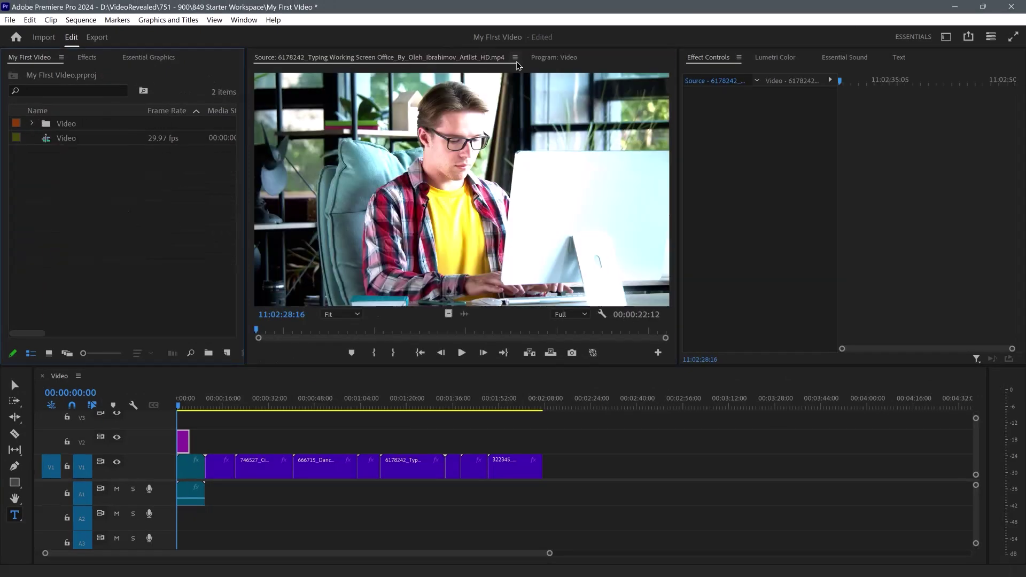
{"action": "left_click", "coordinate": [546, 59]}
{"action": "left_click", "coordinate": [712, 60]}
{"action": "left_click", "coordinate": [773, 60]}
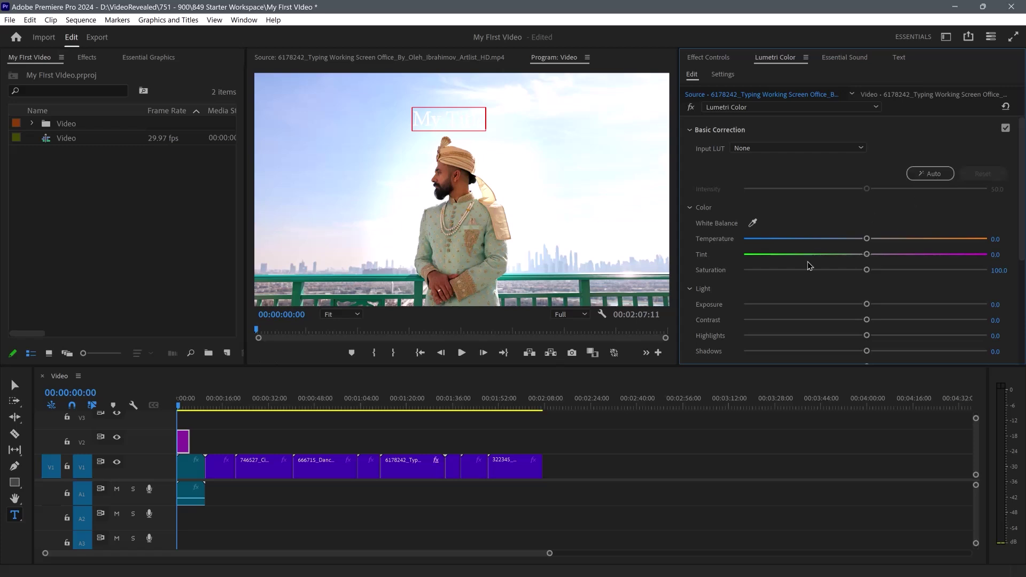
{"action": "left_click_drag", "start_coordinate": [861, 247], "coordinate": [945, 246]}
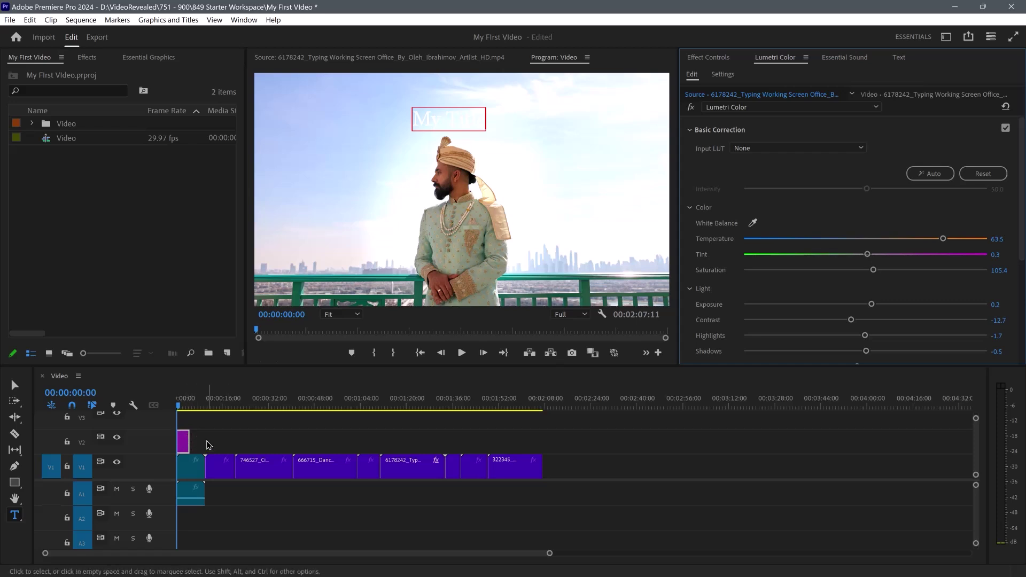
- Raise the first V1 clip's temperature slightly and bring up Essential Sound
{"action": "left_click", "coordinate": [189, 471]}
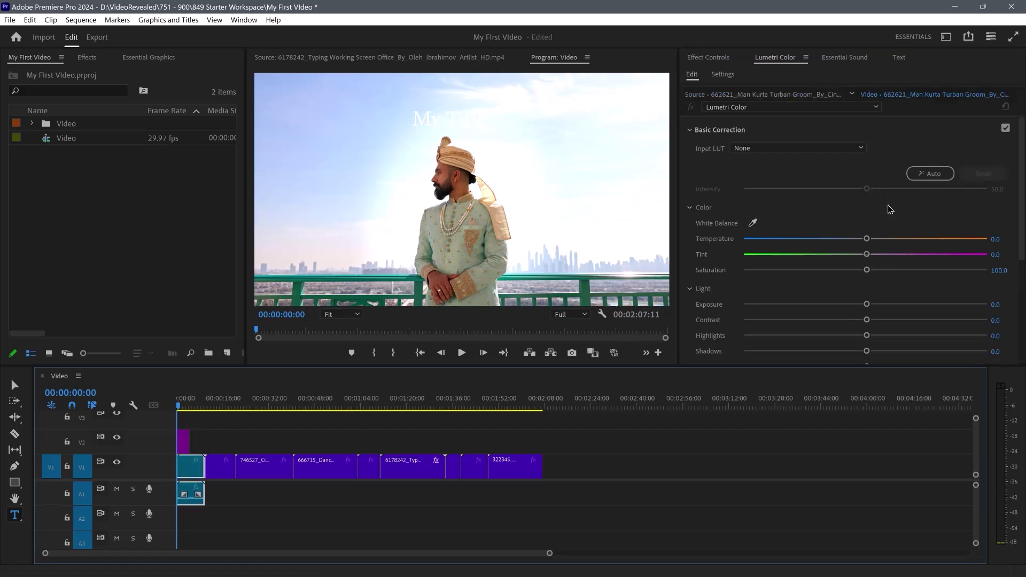
{"action": "left_click_drag", "start_coordinate": [866, 239], "coordinate": [888, 243]}
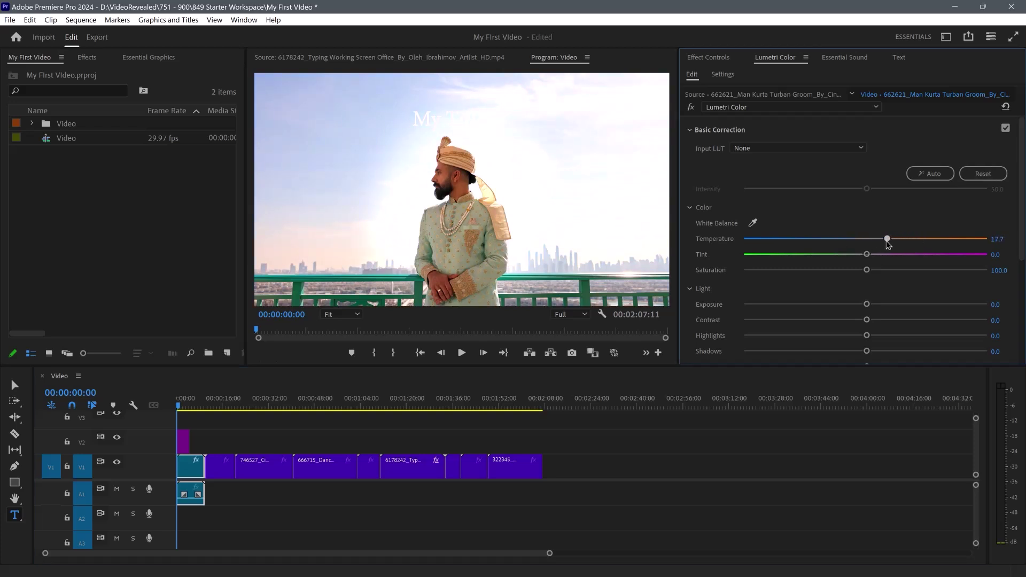
{"action": "left_click", "coordinate": [845, 57]}
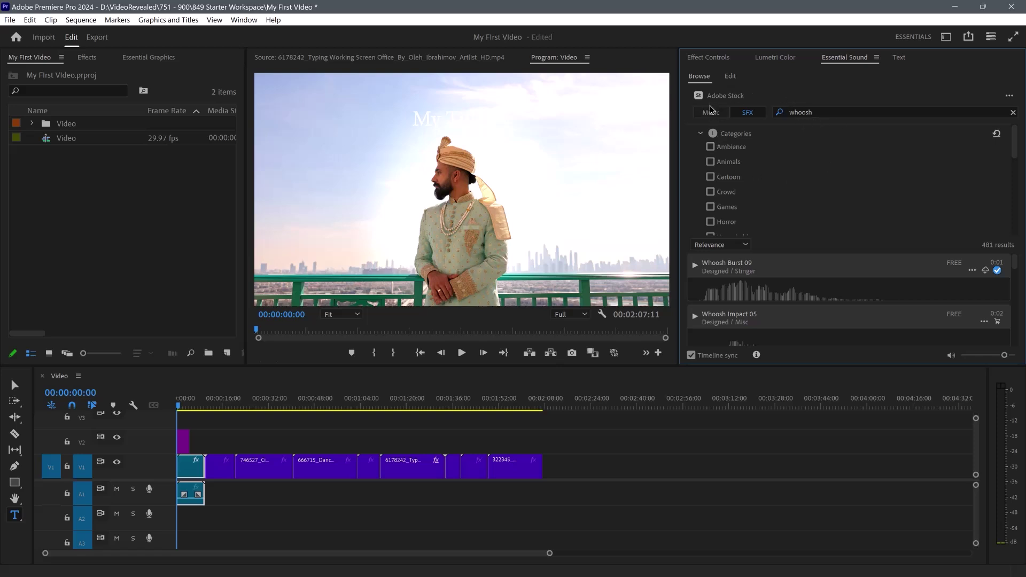
- View Essential Sound's Edit tab and the Text panel, then return to Effect Controls for the Man Kurta clip
{"action": "left_click", "coordinate": [730, 77]}
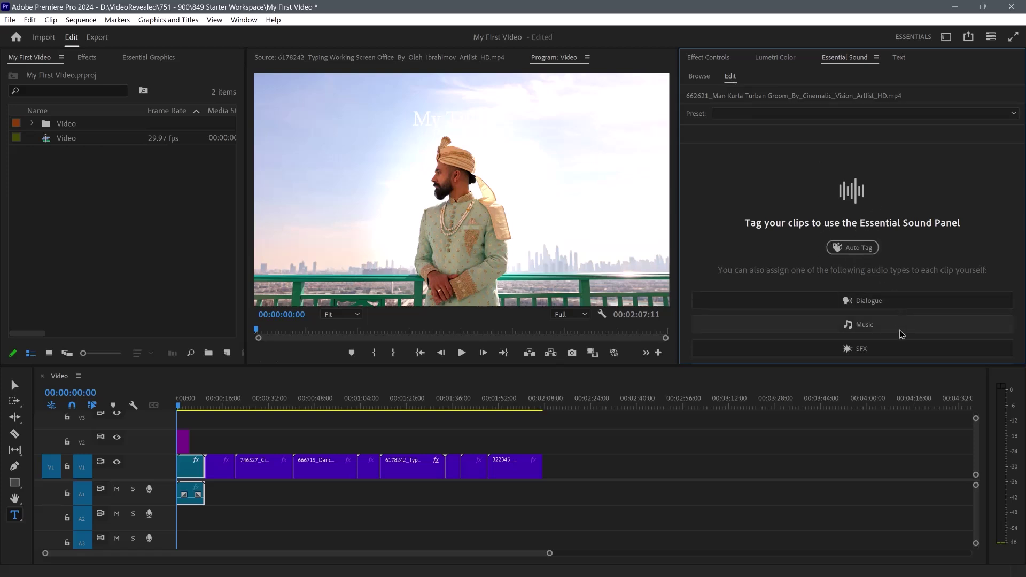
{"action": "left_click", "coordinate": [900, 58]}
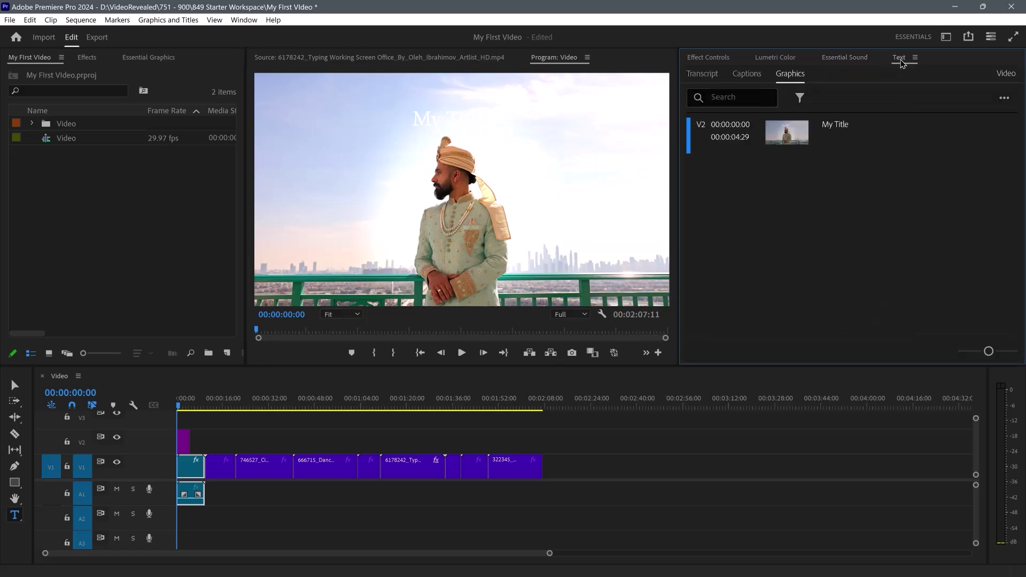
{"action": "left_click", "coordinate": [710, 58]}
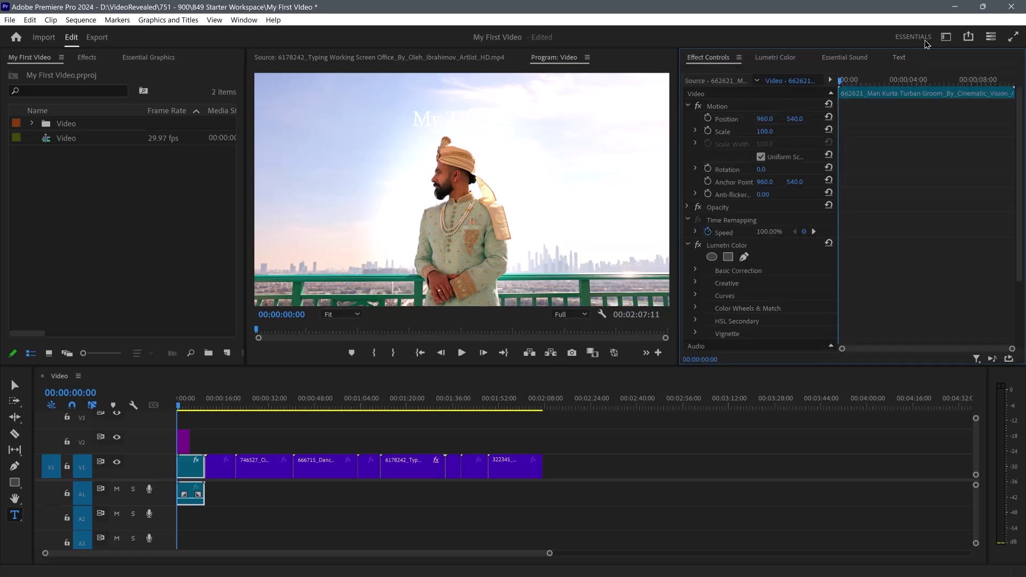
{"action": "left_click_drag", "start_coordinate": [677, 128], "coordinate": [675, 128]}
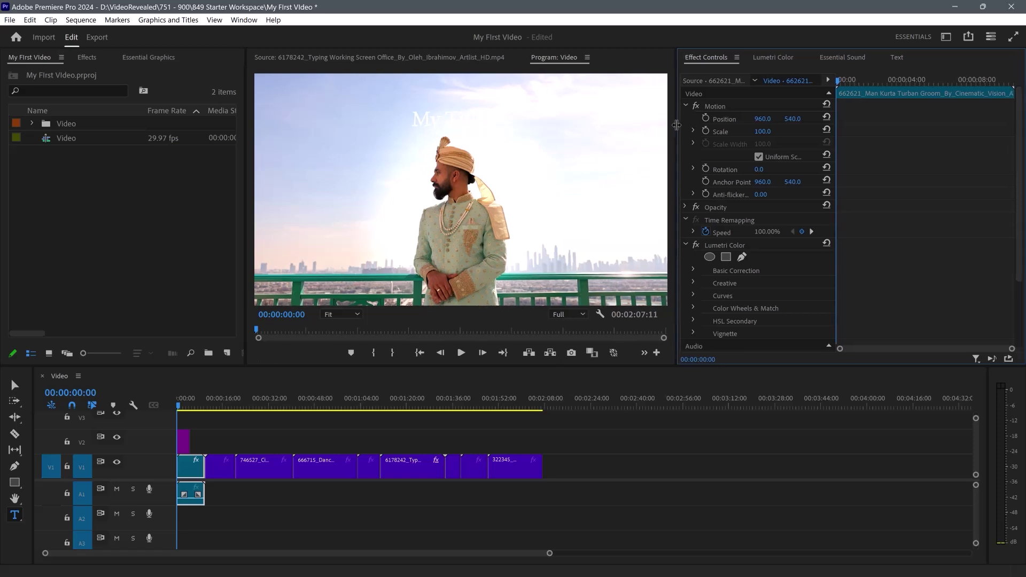
{"action": "left_click", "coordinate": [946, 36]}
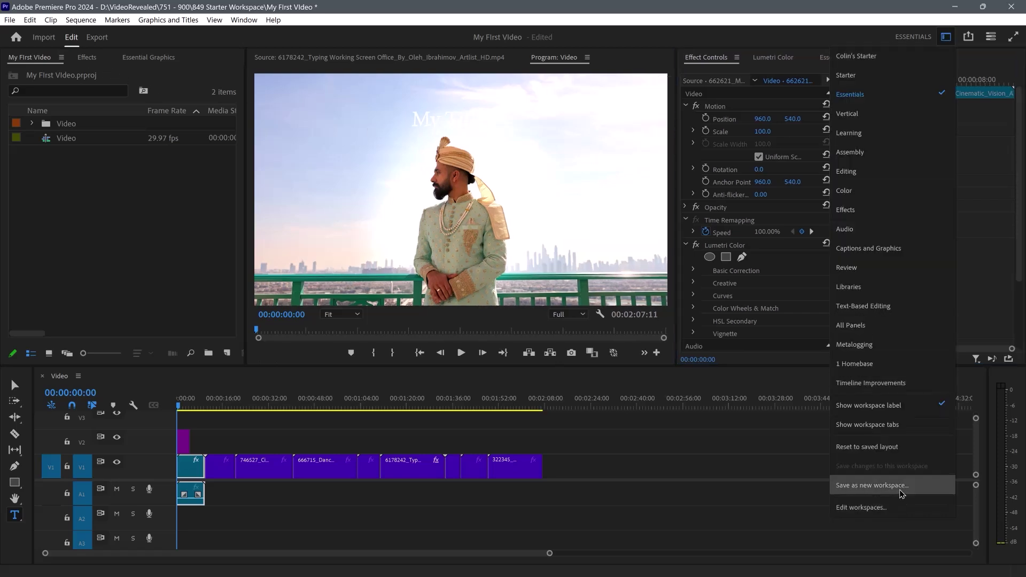
{"action": "left_click", "coordinate": [851, 38]}
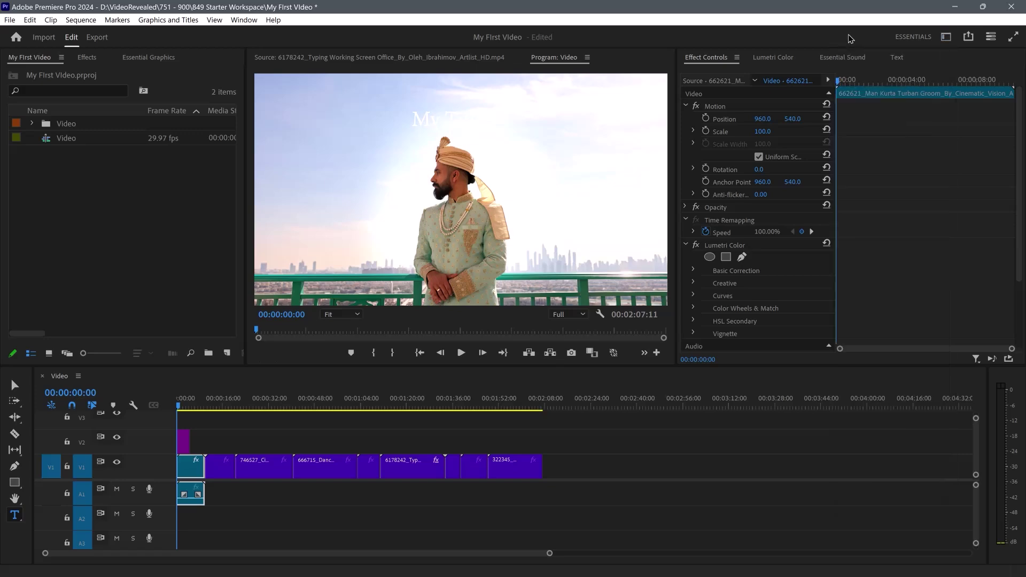